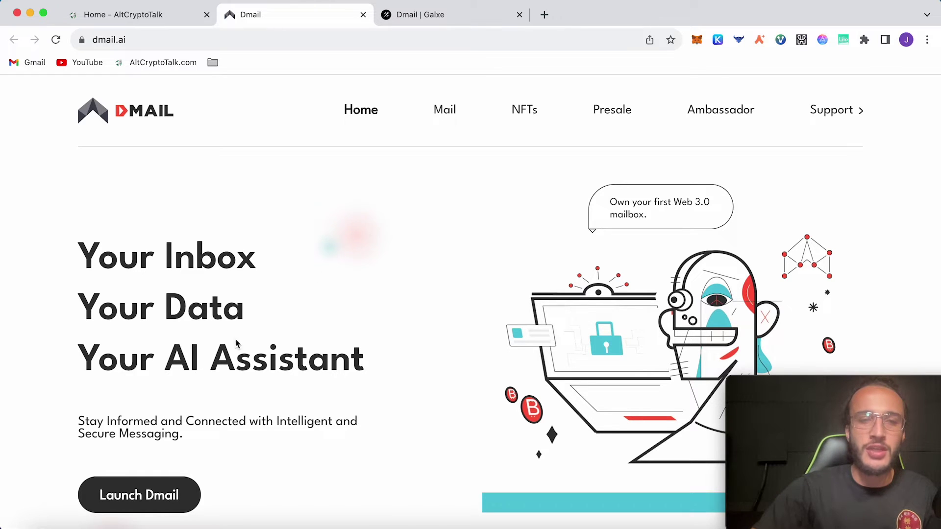
Step: Launch the Dmail web app and choose Starknet as the login network
scroll(193, 360, down, 2)
click(191, 400)
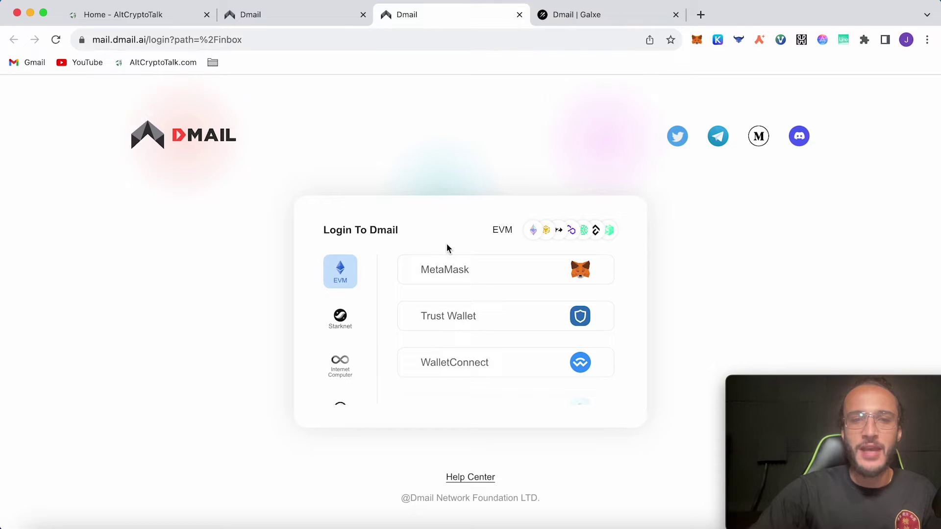
scroll(374, 333, down, 3)
scroll(375, 336, down, 3)
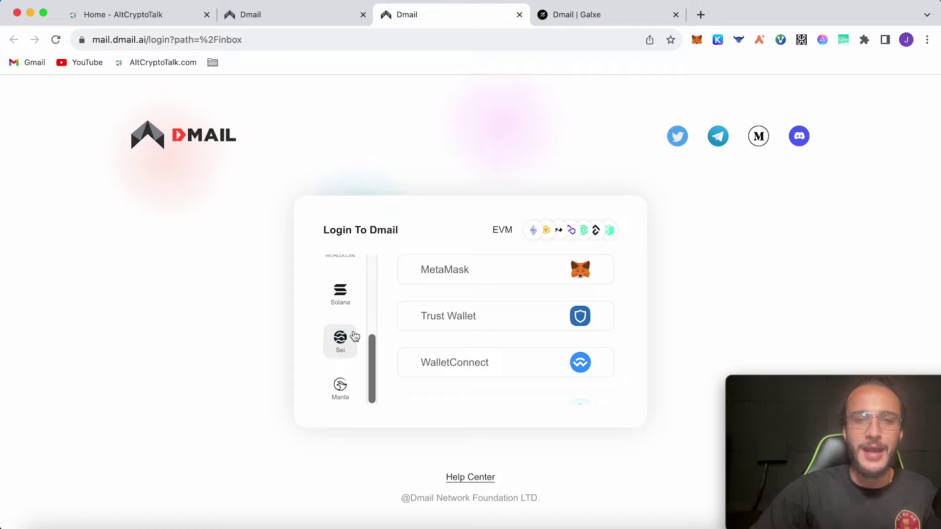
scroll(355, 336, up, 6)
click(342, 327)
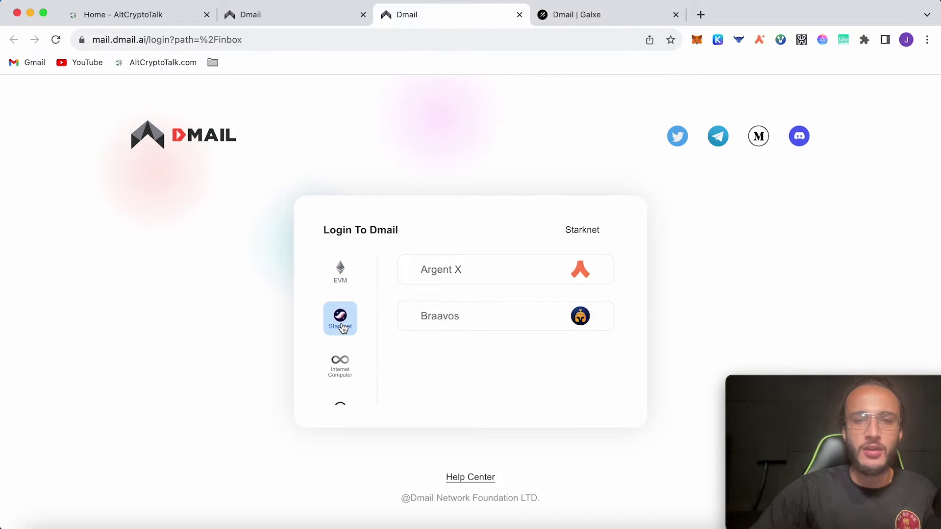
Step: Log in to Dmail with the Argent X wallet, unlocking it with the wallet password, and complete the version introduction
click(509, 272)
click(484, 337)
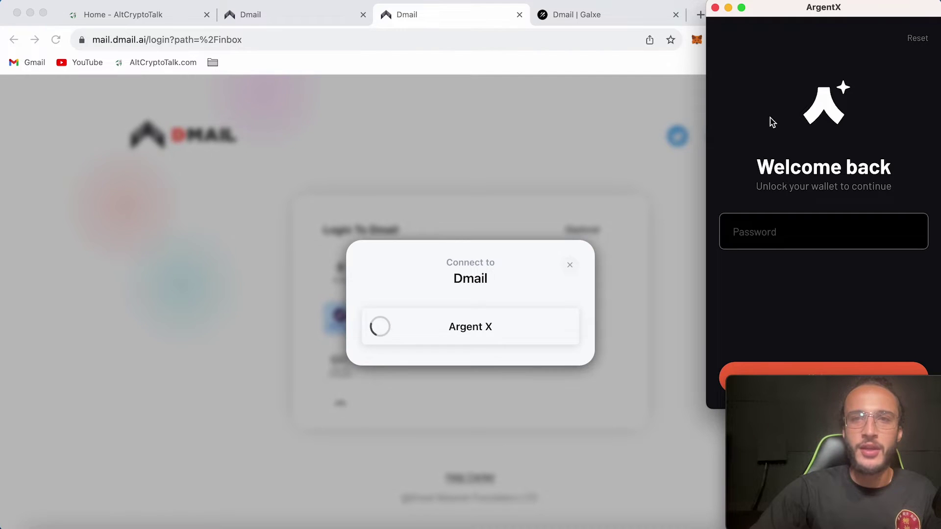
click(855, 376)
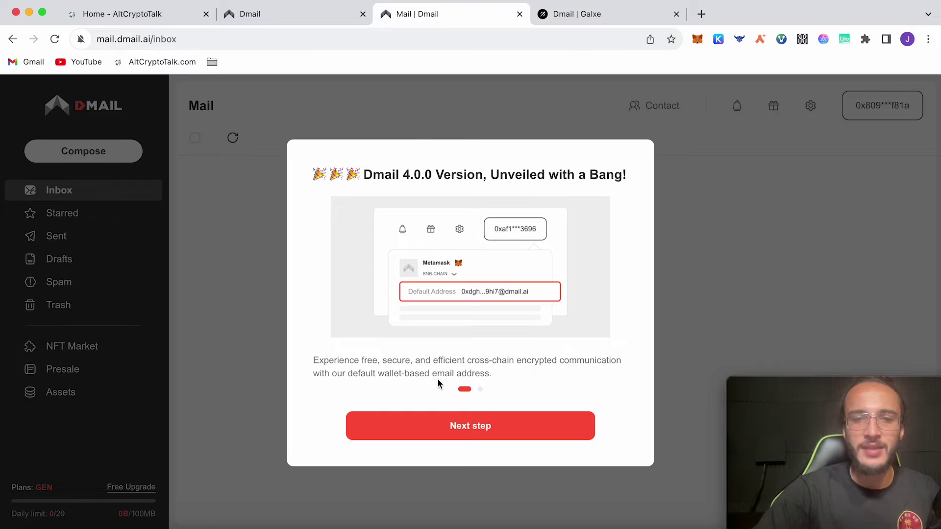
click(451, 426)
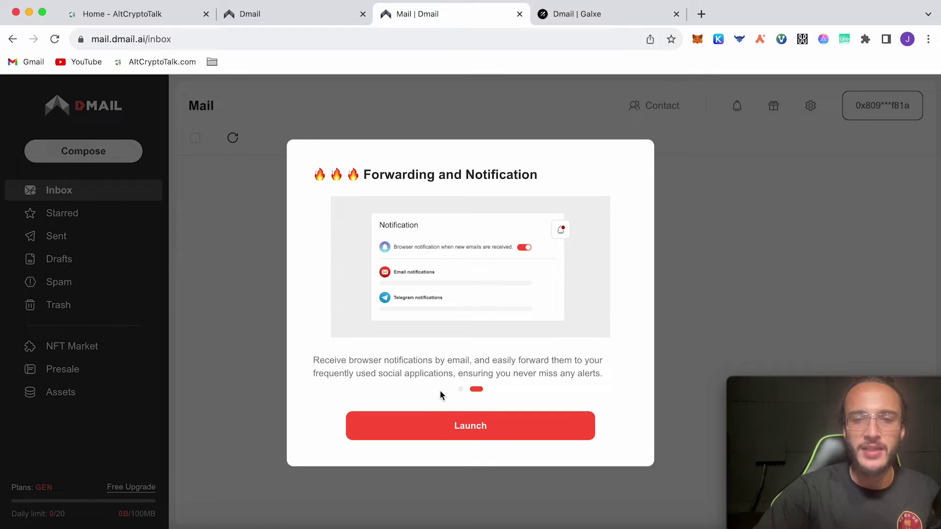
click(462, 425)
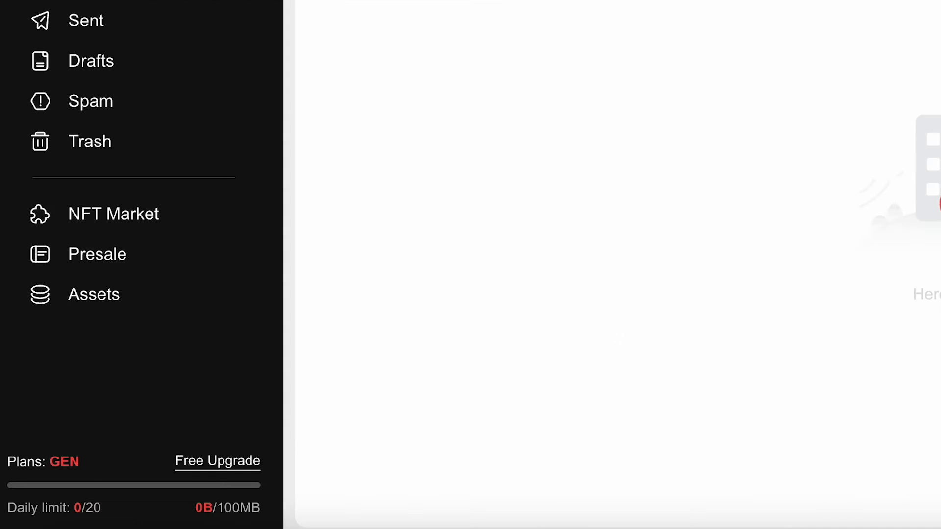
Step: Check the availability of the desired NFT domain account name in the Dmail presale
click(176, 252)
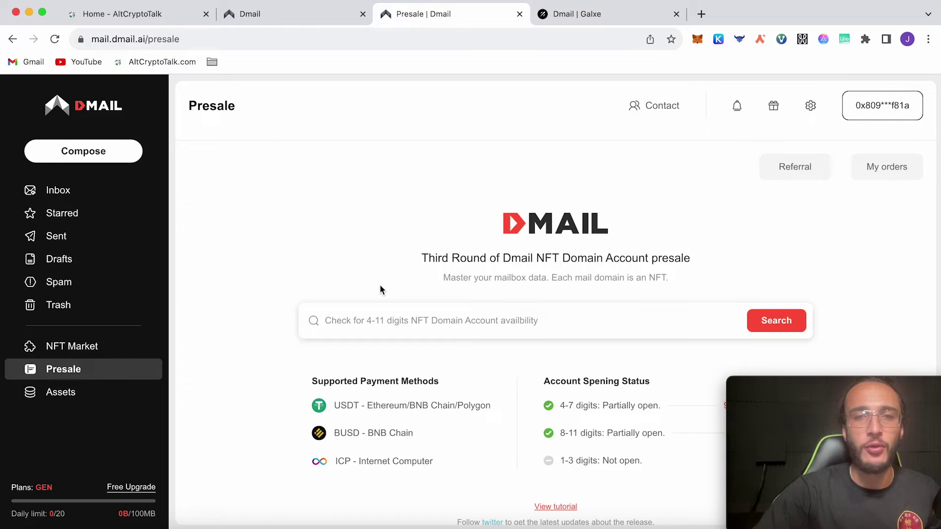
scroll(703, 233, down, 1)
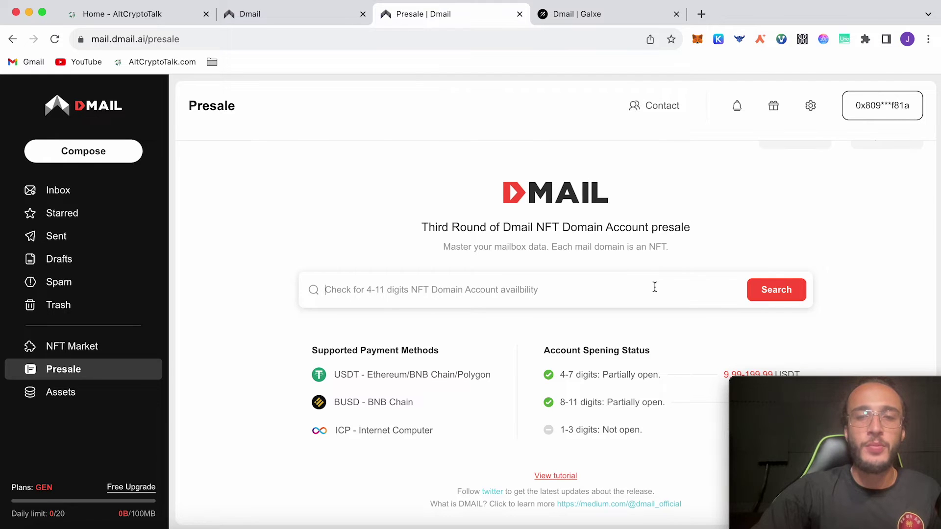
text(theocrypto)
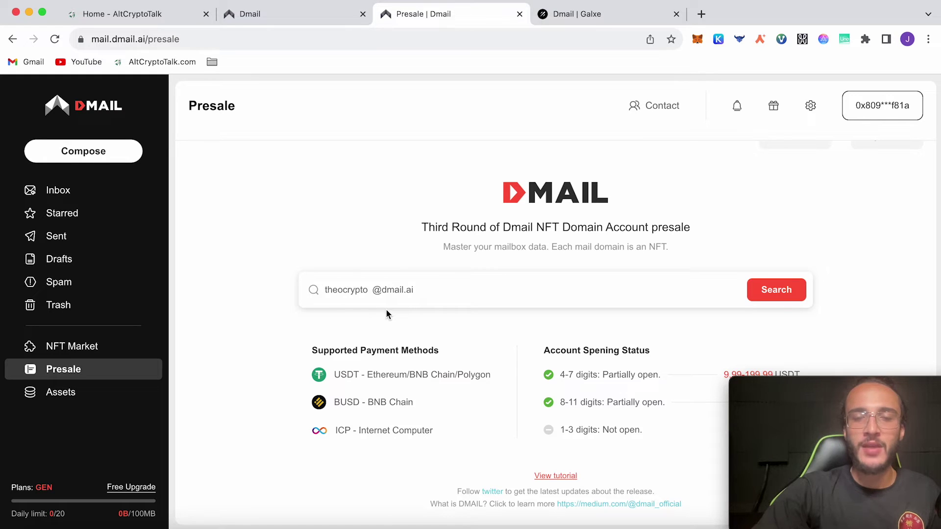
click(785, 298)
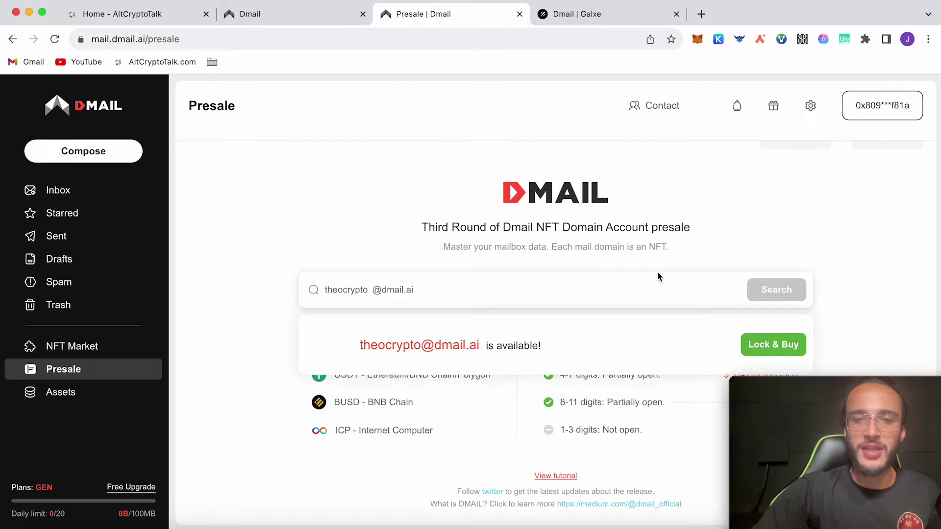
Step: Lock the available NFT domain account, confirm its order with ETH on Starknet, and approve the transaction in ArgentX
click(764, 354)
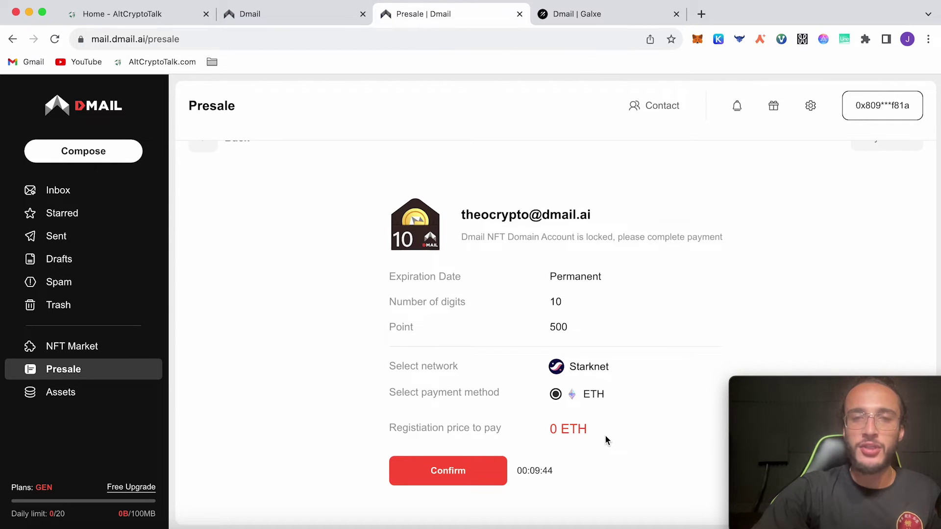
click(502, 479)
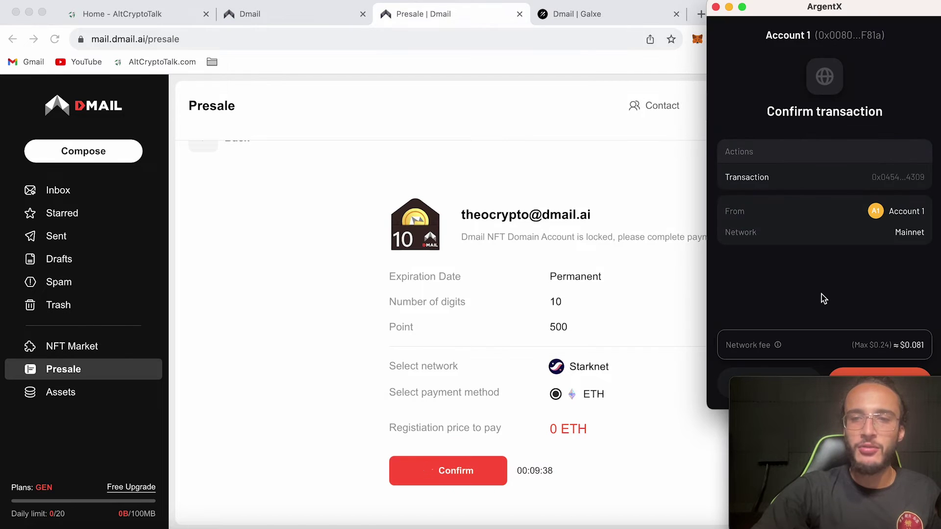
click(857, 374)
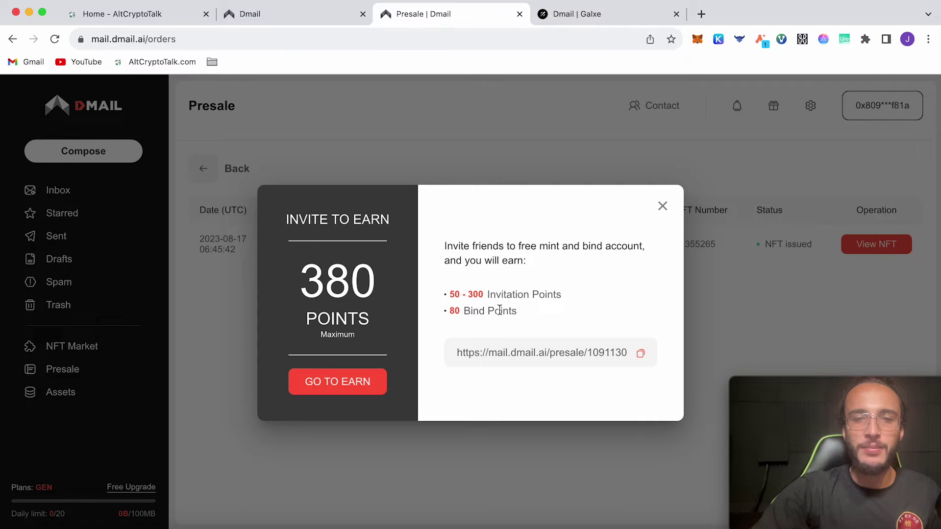
Step: Open the points page from the invite-to-earn offer, finish its guide, and review the tasks that earn points
click(370, 382)
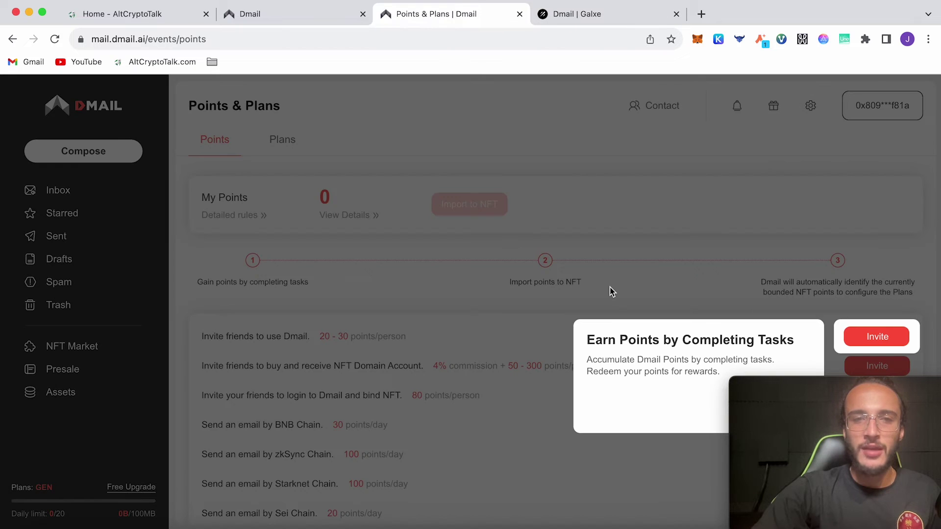
click(644, 285)
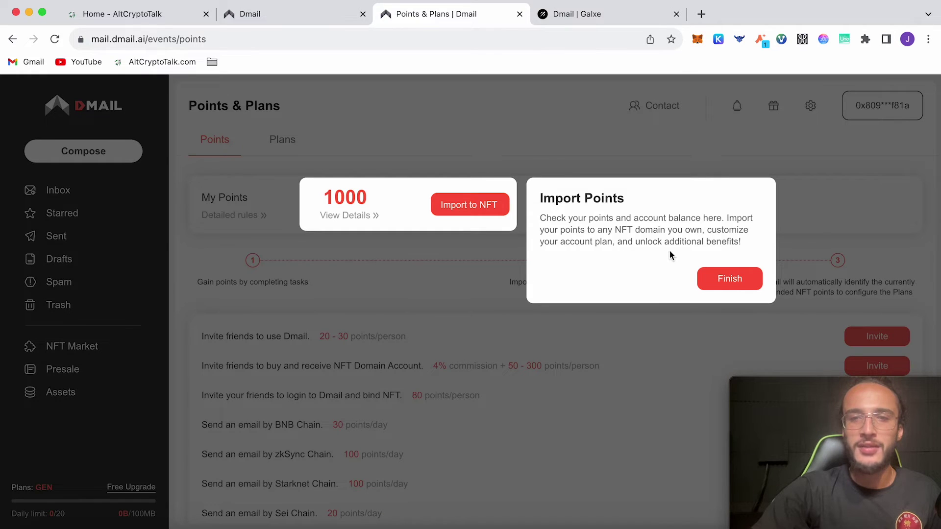
click(720, 280)
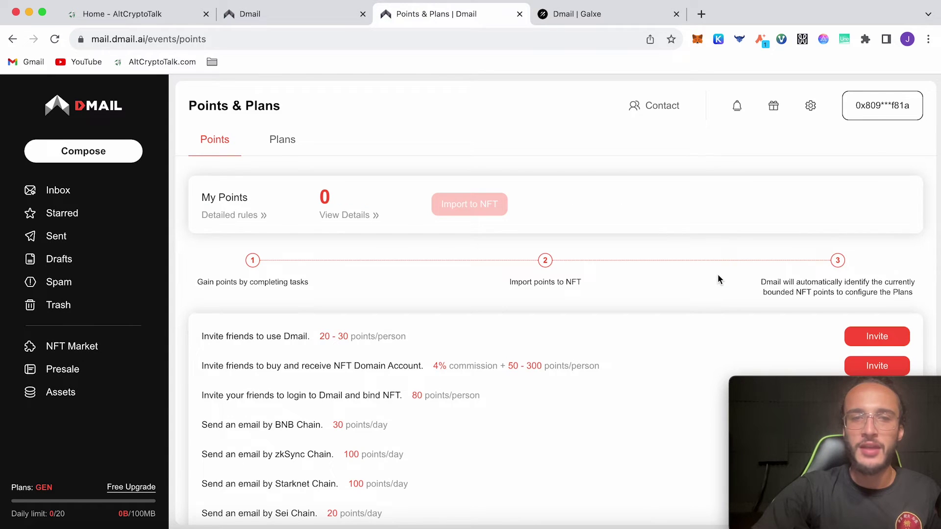
scroll(719, 280, down, 3)
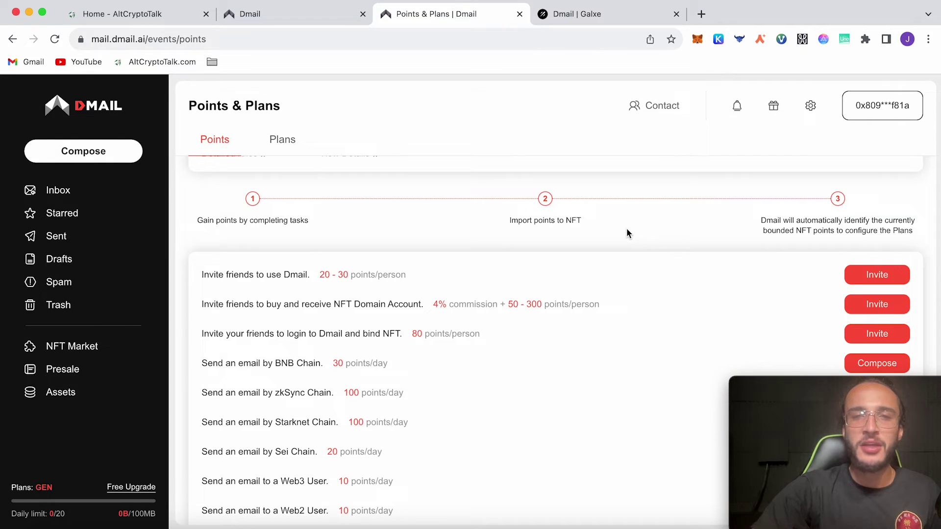
scroll(626, 233, down, 4)
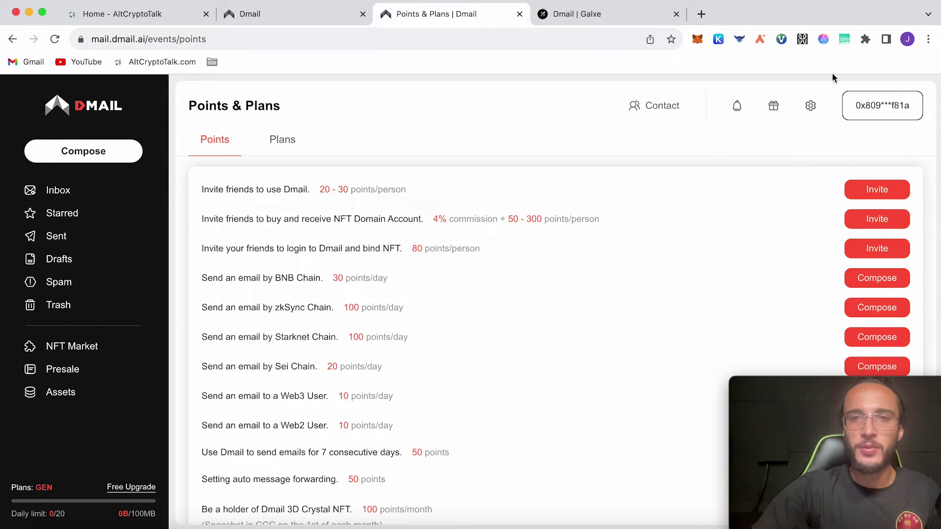
Step: Open the NFT domain binding settings, complete the guide, and bind the newly obtained NFT domain to the account
click(848, 104)
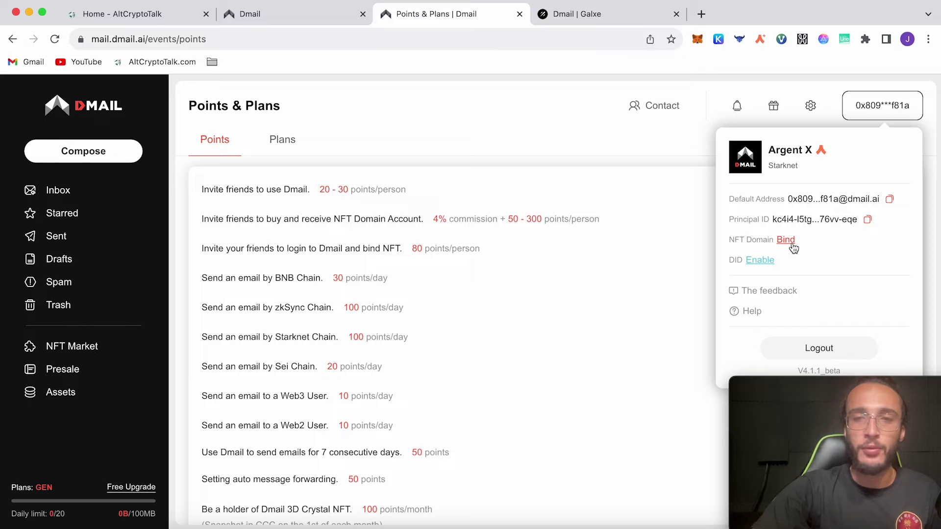
click(785, 240)
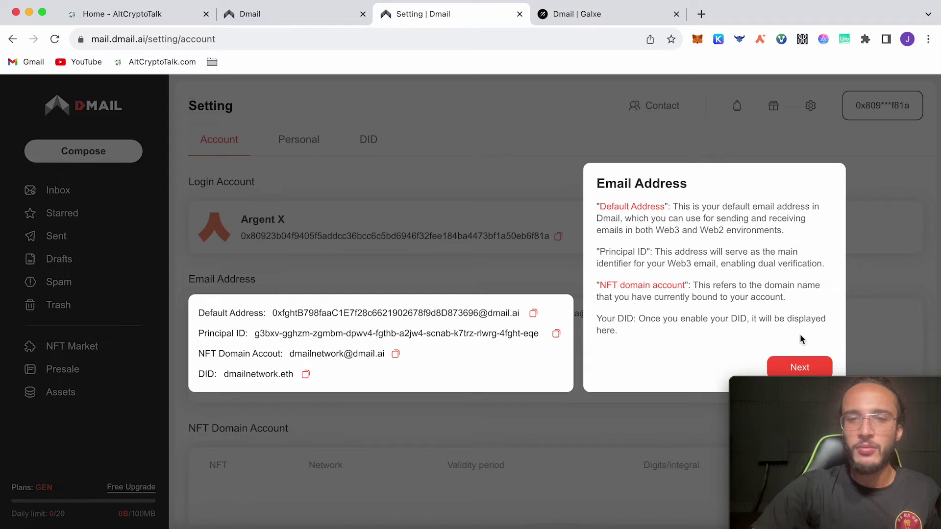
click(809, 368)
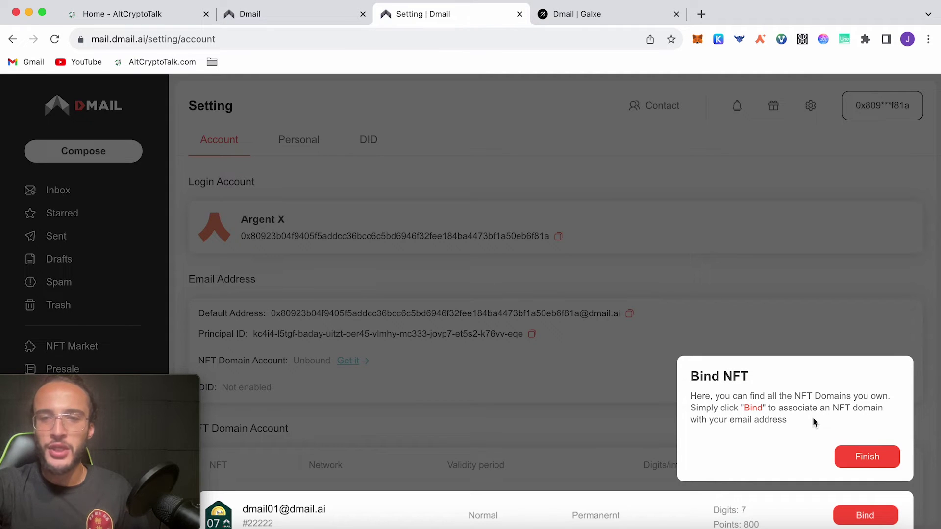
click(866, 521)
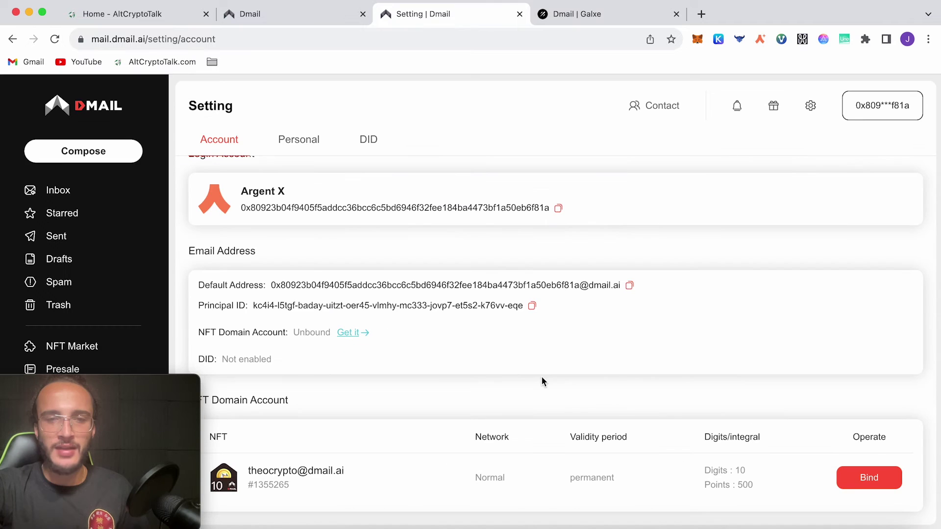
click(870, 478)
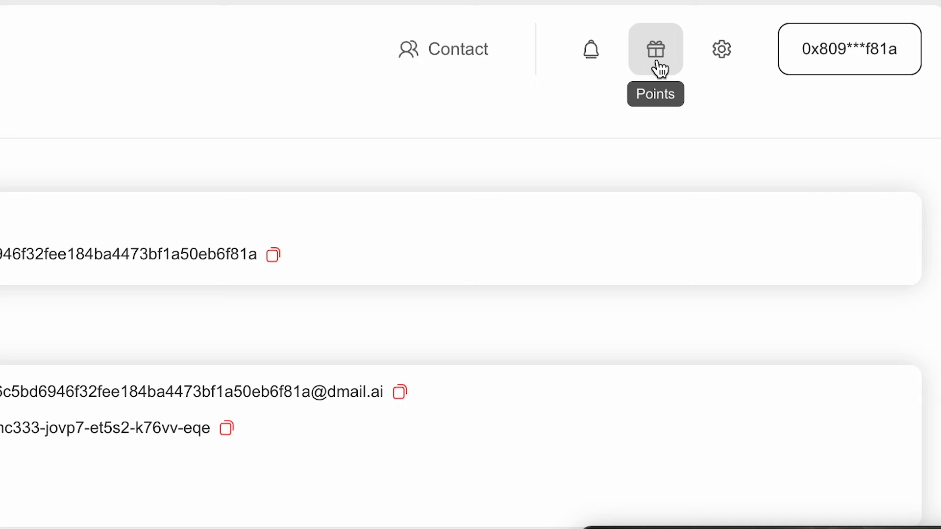
Step: Return to the points task list and start composing an email for the Starknet Chain task
click(659, 67)
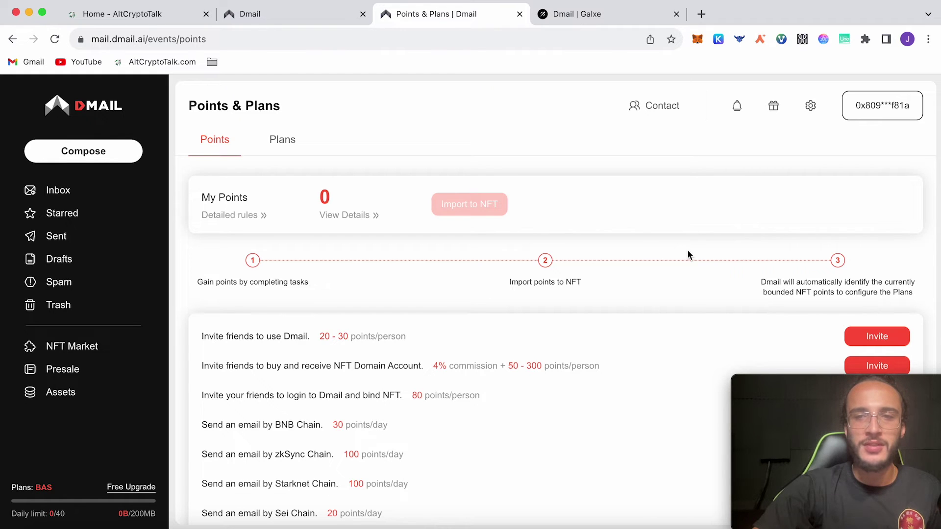
scroll(687, 248, down, 5)
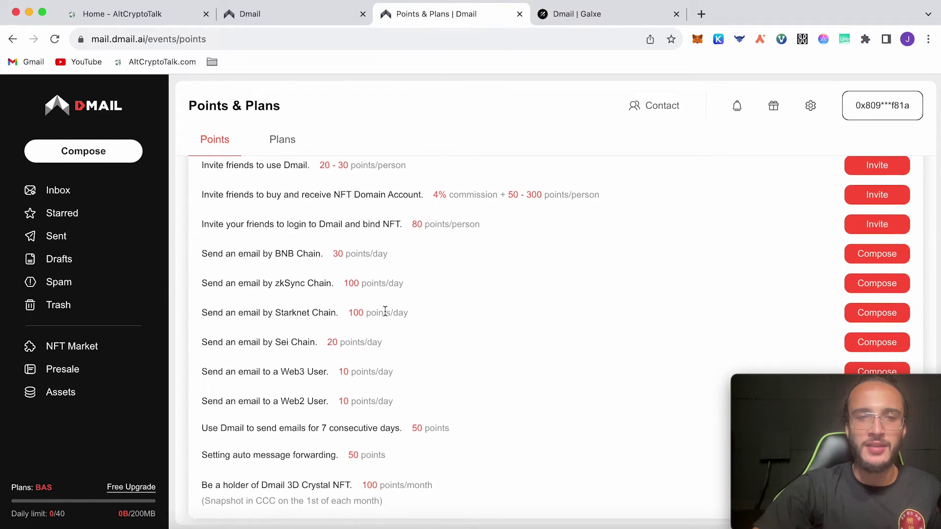
scroll(362, 318, down, 1)
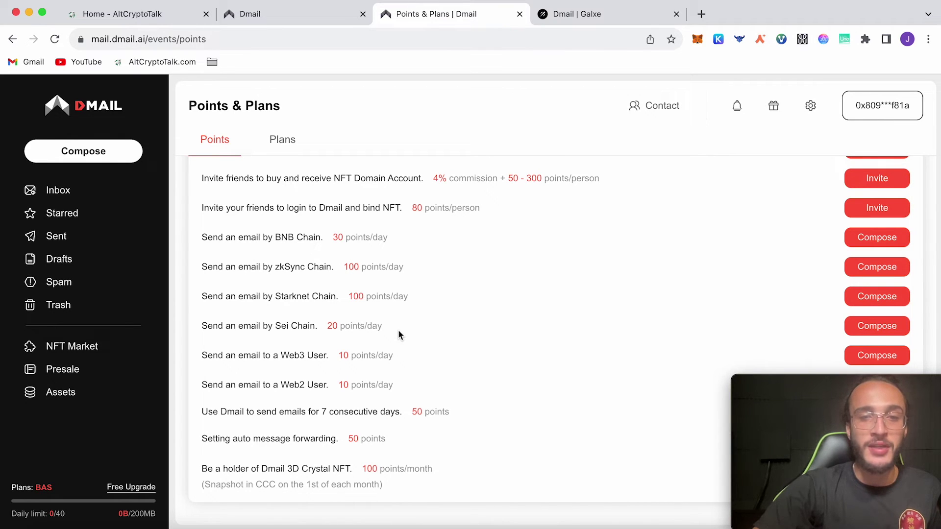
scroll(398, 331, down, 1)
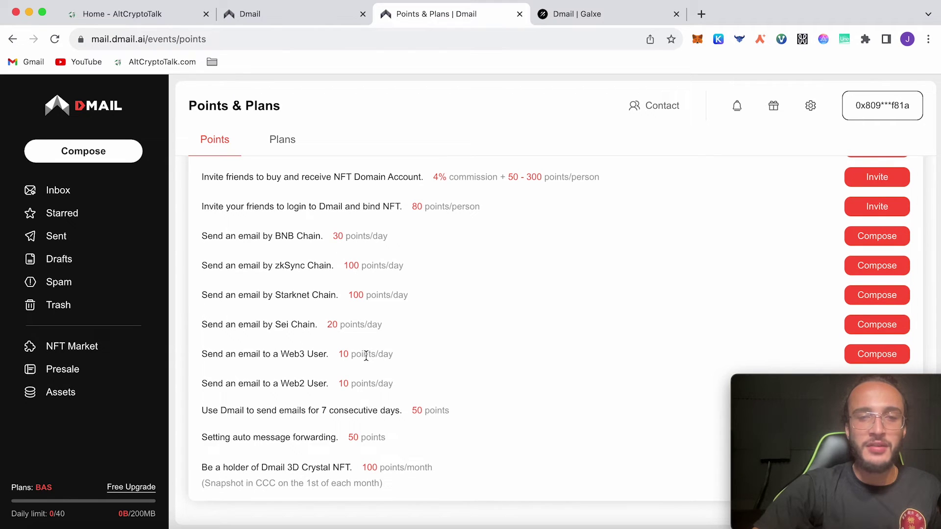
scroll(422, 381, down, 1)
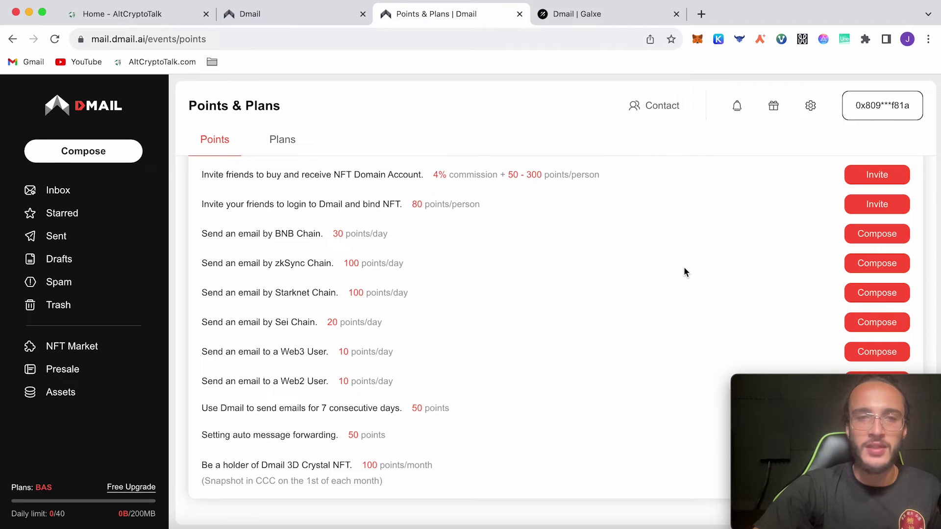
click(865, 295)
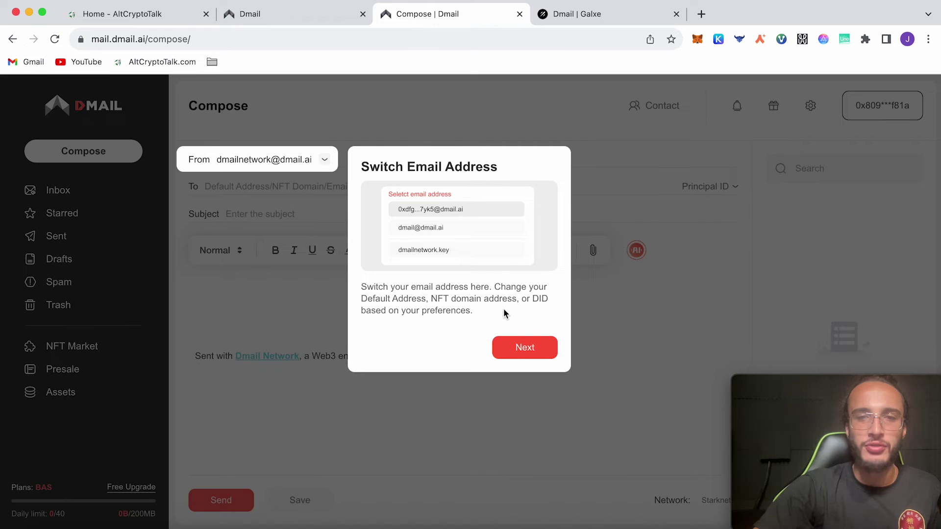
Step: Finish the compose guide, write an email to the recipient's address with subject and body "t", and send it with wallet approval
click(518, 347)
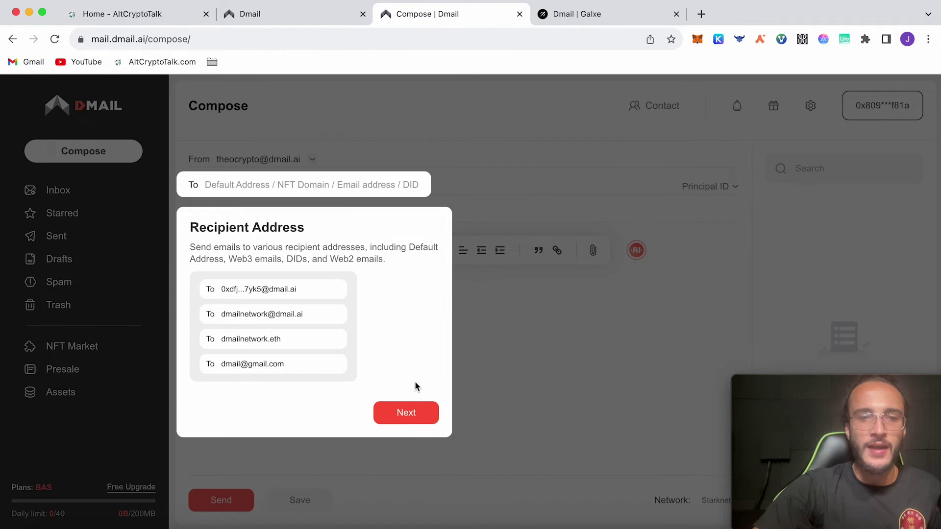
click(407, 411)
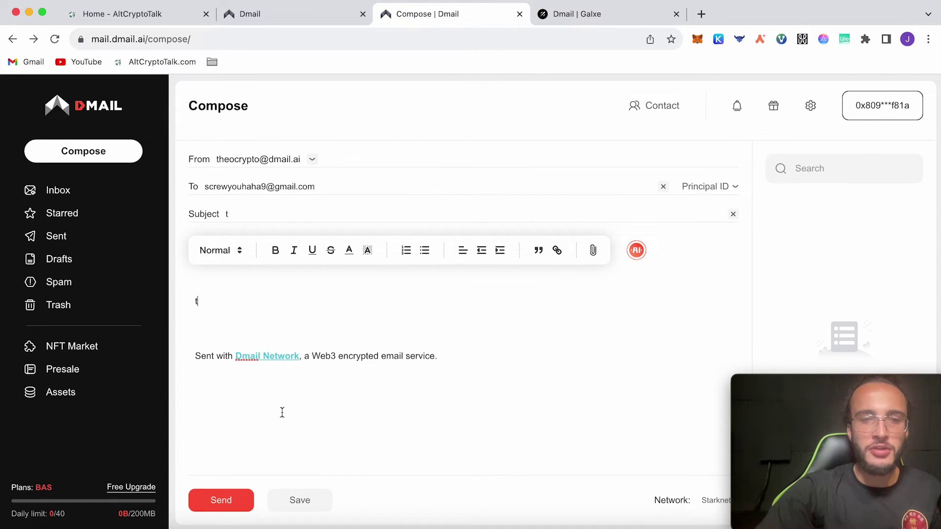
click(221, 500)
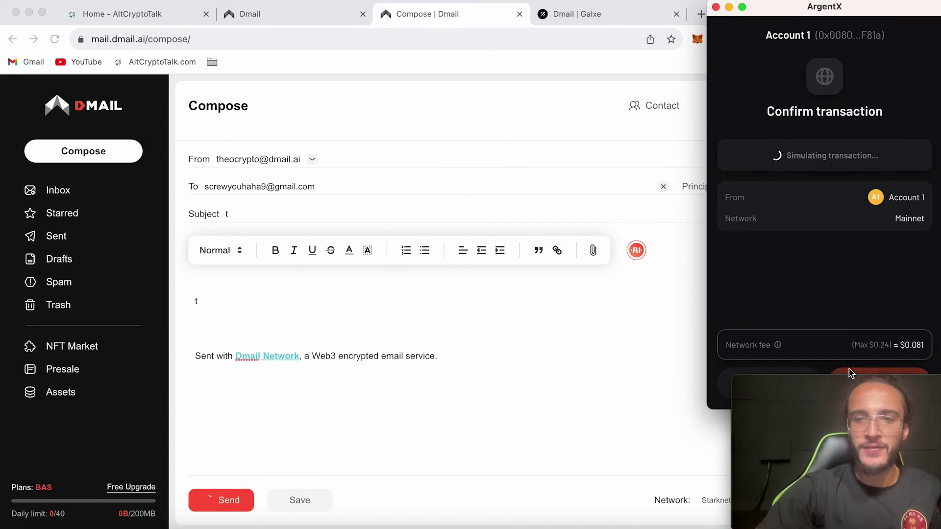
click(850, 374)
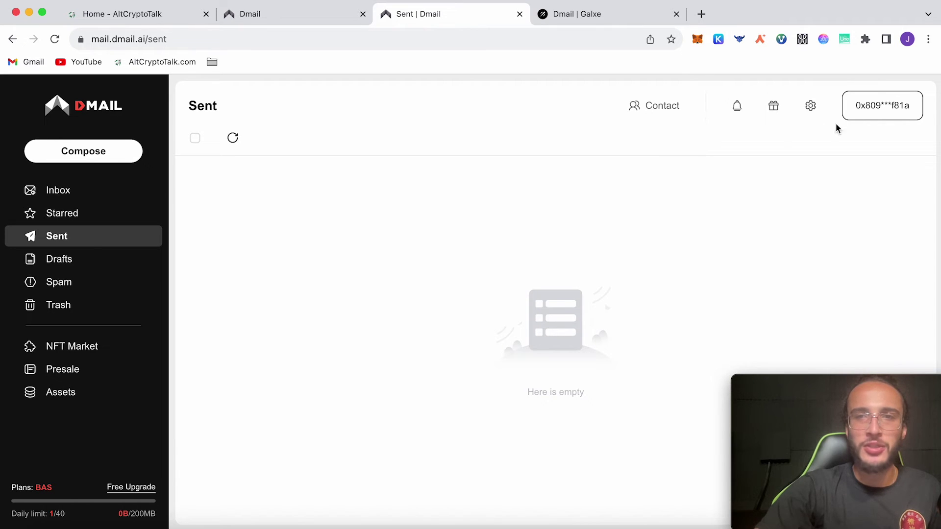
Step: Reopen the points page to check the points balance after sending the email
click(774, 112)
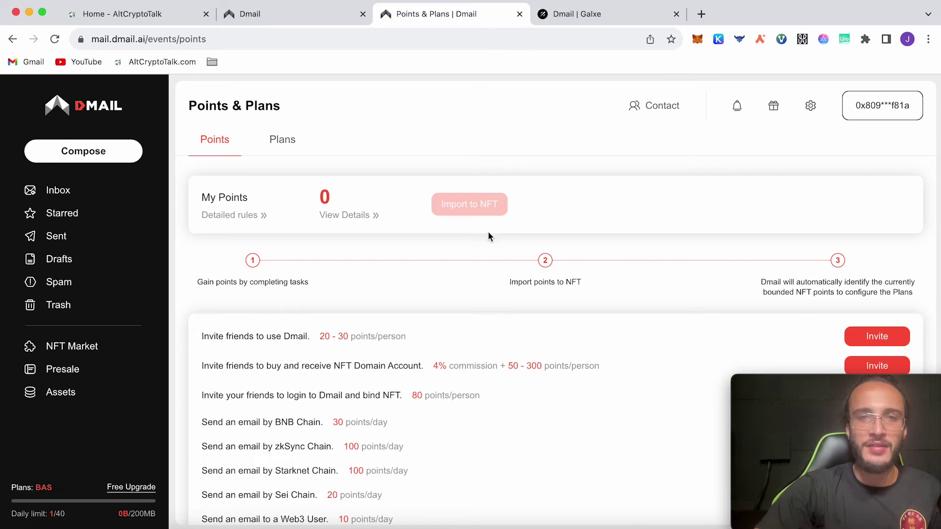
Step: Review the points page's task list, including the email tasks for each chain and the invite tasks
scroll(549, 296, down, 4)
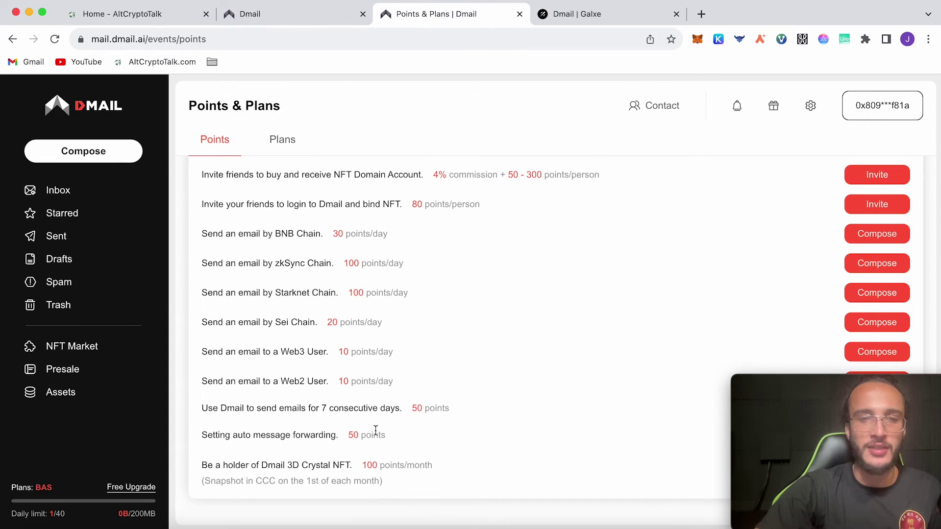
click(871, 235)
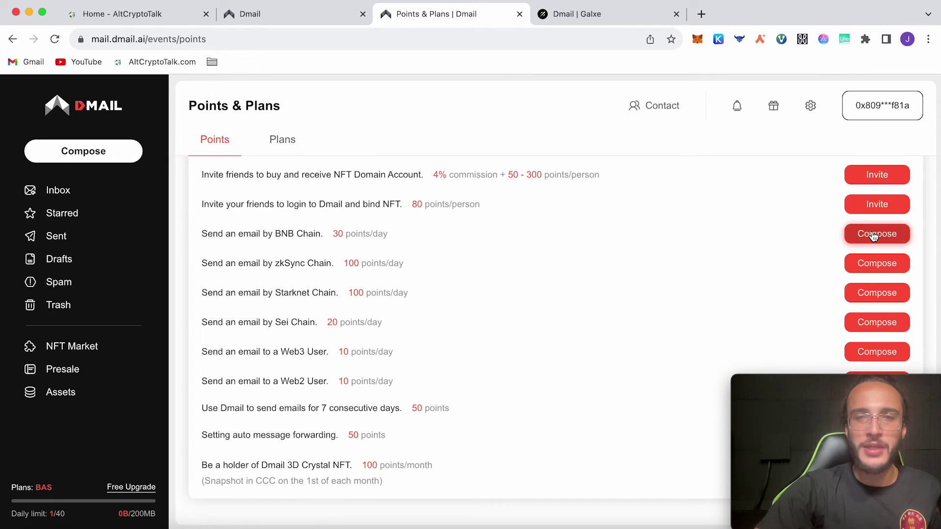
click(396, 162)
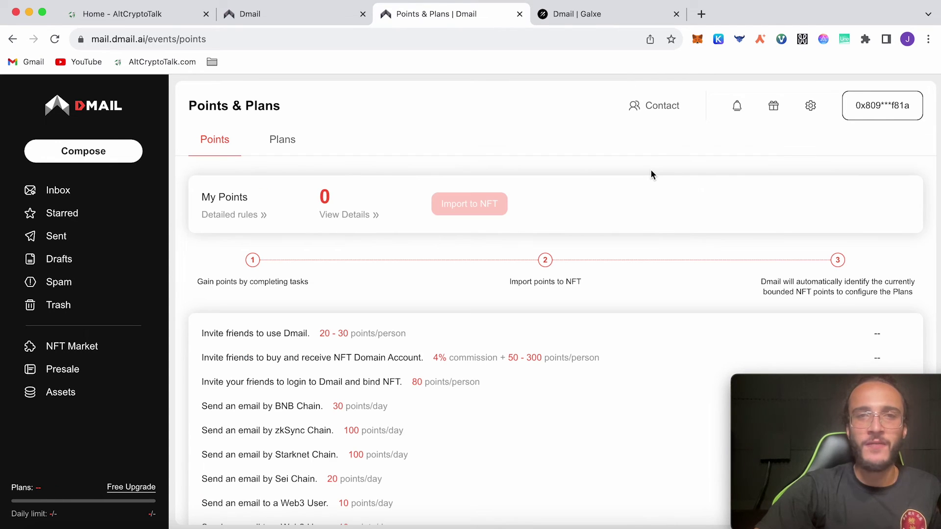
scroll(651, 174, down, 5)
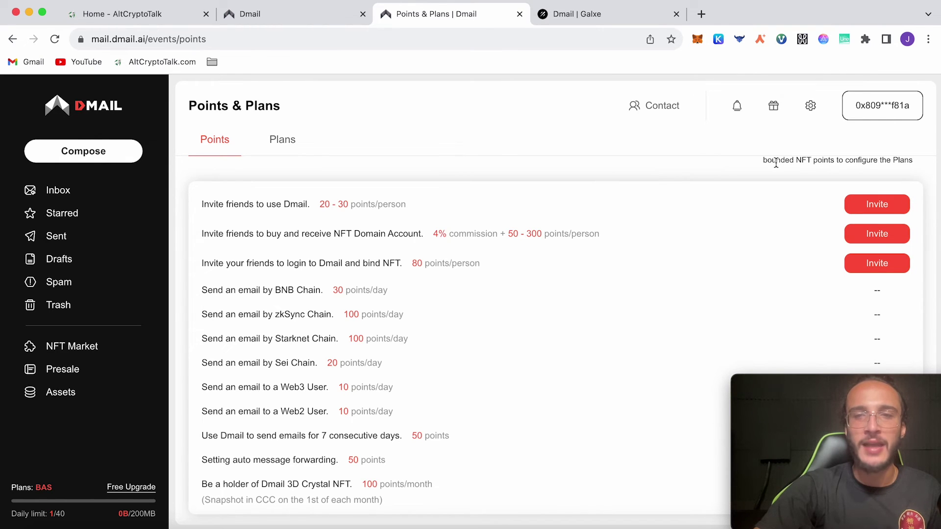
scroll(666, 182, up, 3)
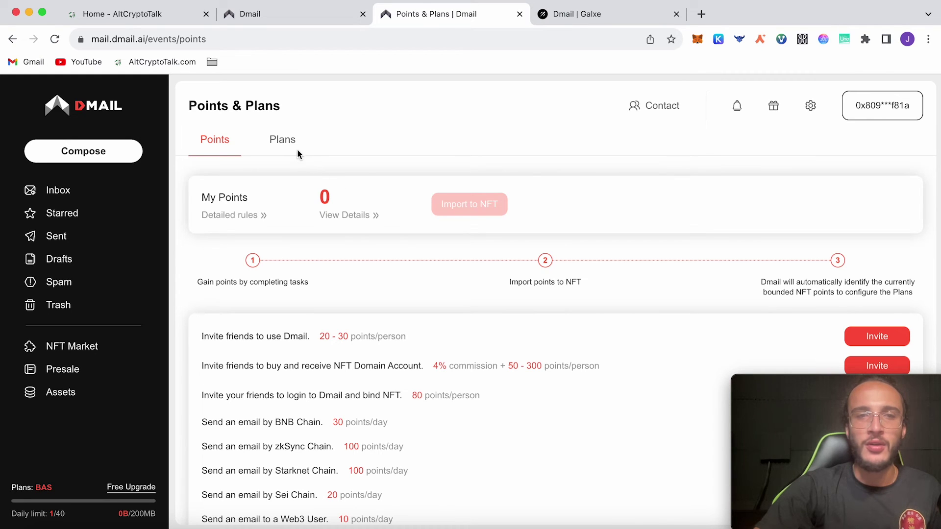
Step: Compare the General, Basic, Premium and Professional plans, including their point requirements, limits and features
click(281, 142)
scroll(386, 167, down, 2)
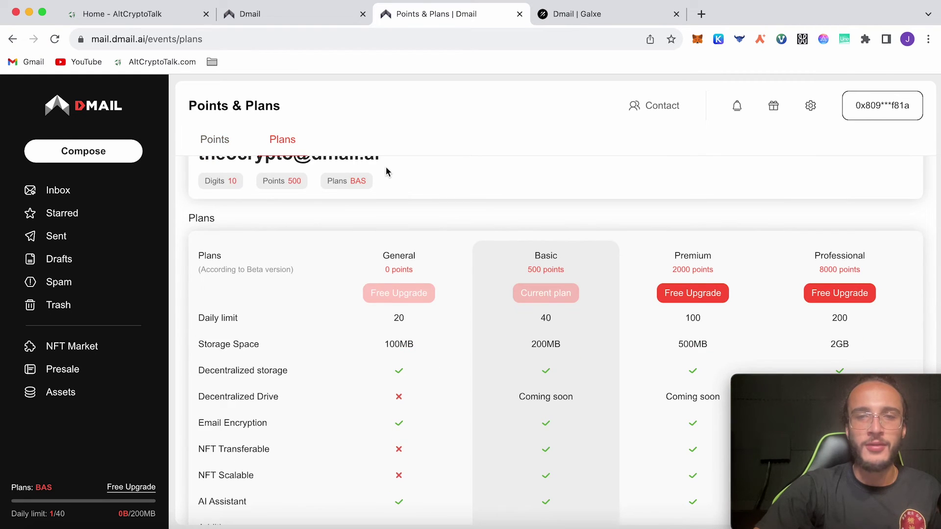
scroll(386, 172, down, 2)
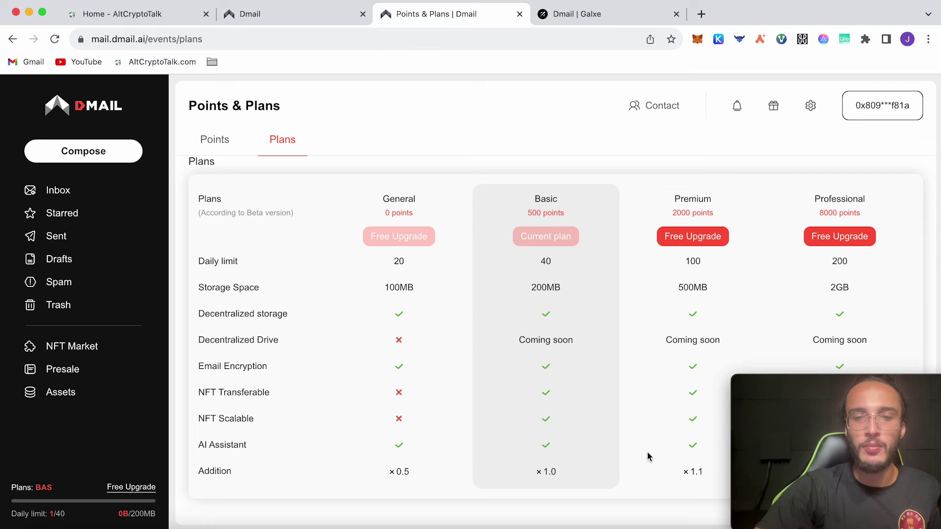
scroll(597, 260, up, 3)
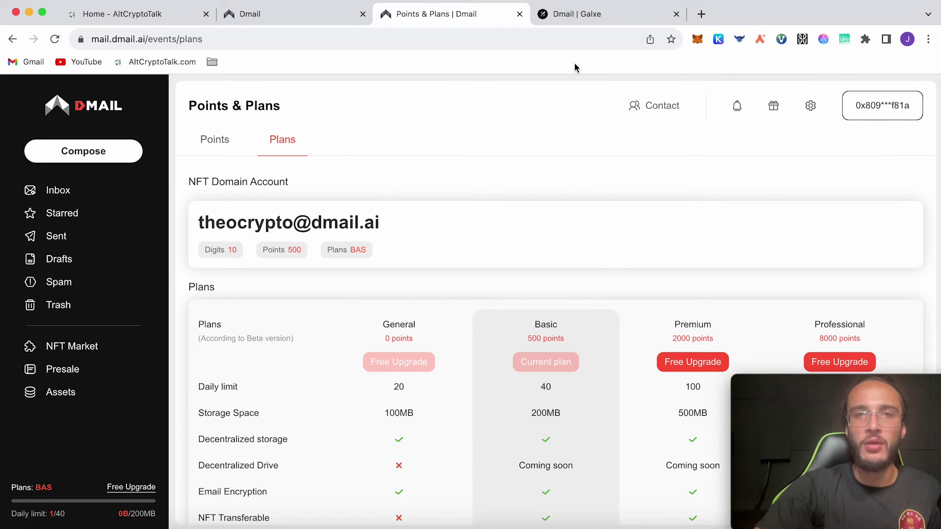
Step: Switch to Dmail's Galxe space and look through its current and ended campaigns
click(575, 20)
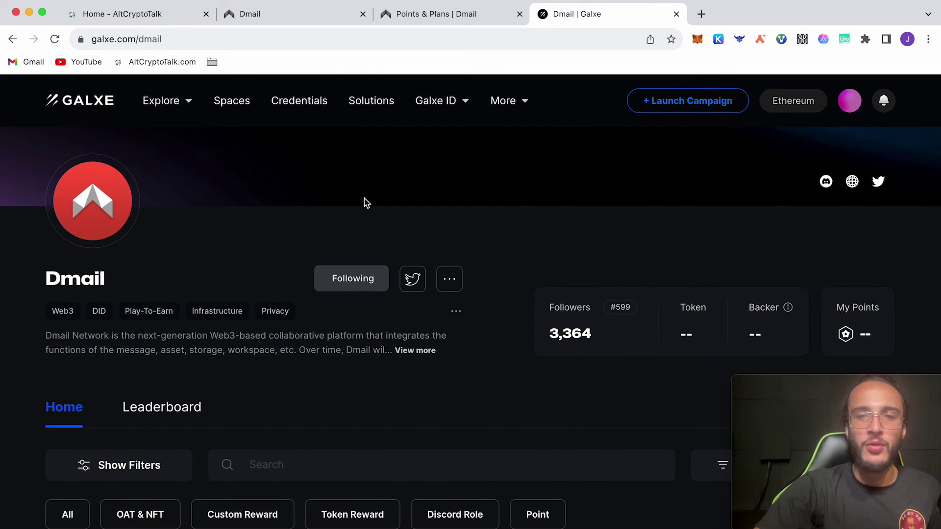
scroll(365, 202, down, 5)
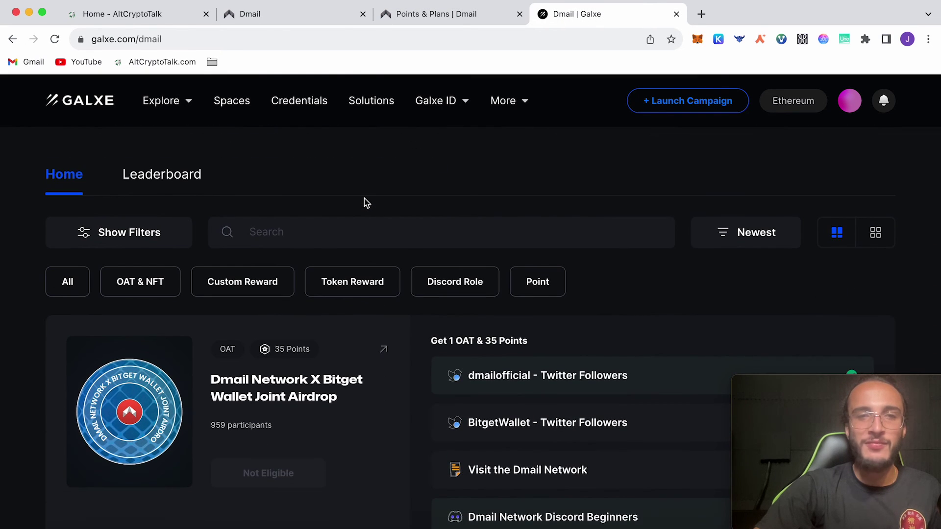
scroll(365, 203, down, 2)
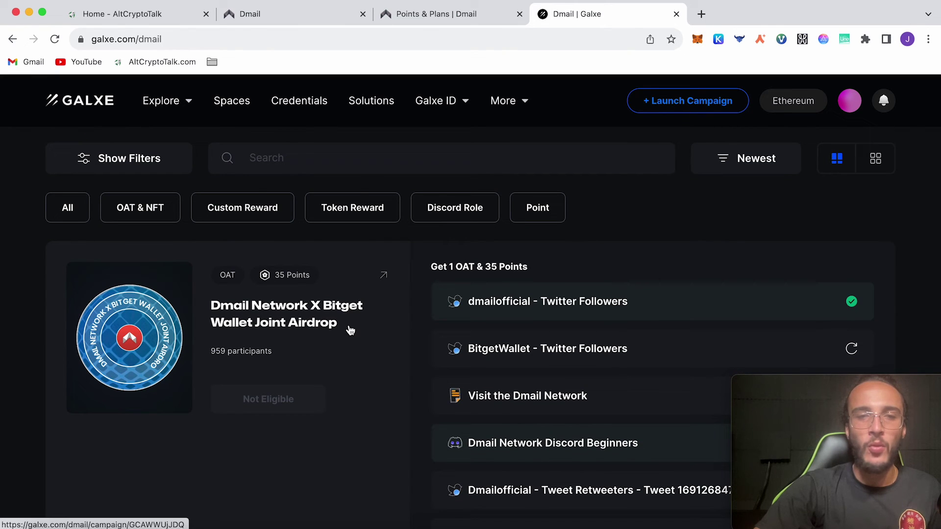
scroll(350, 330, down, 2)
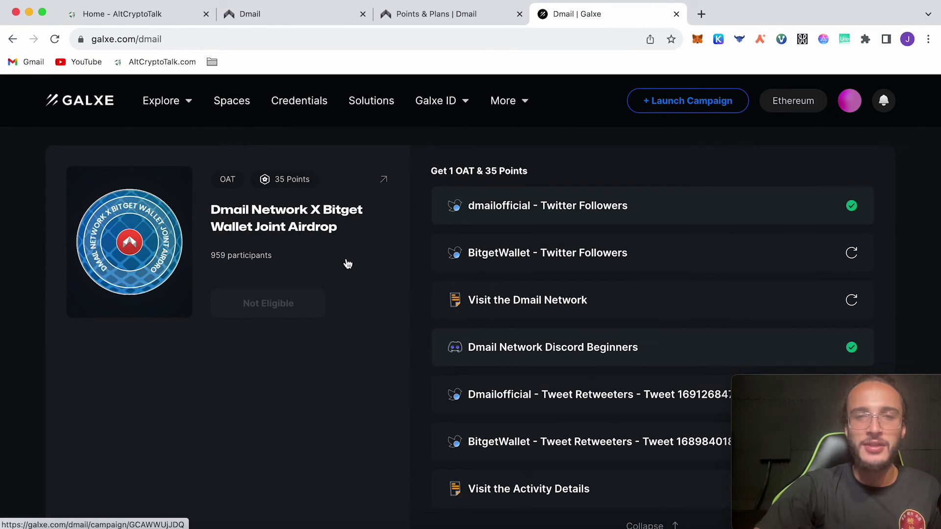
scroll(294, 253, down, 1)
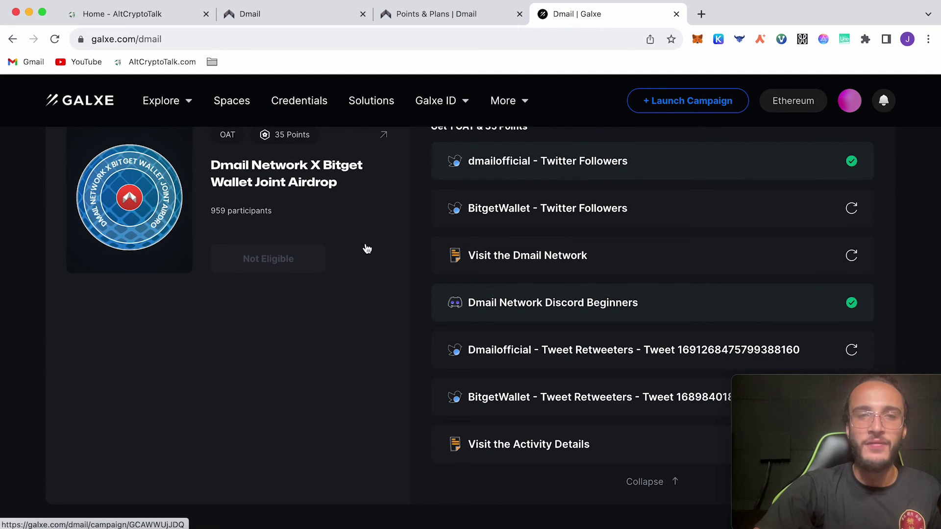
scroll(367, 249, down, 5)
scroll(367, 251, down, 4)
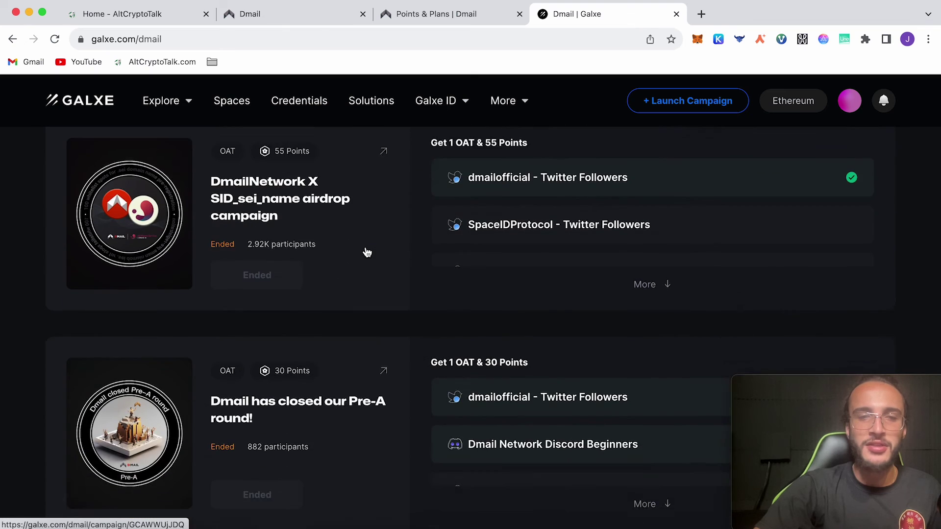
scroll(367, 253, down, 2)
scroll(367, 252, down, 9)
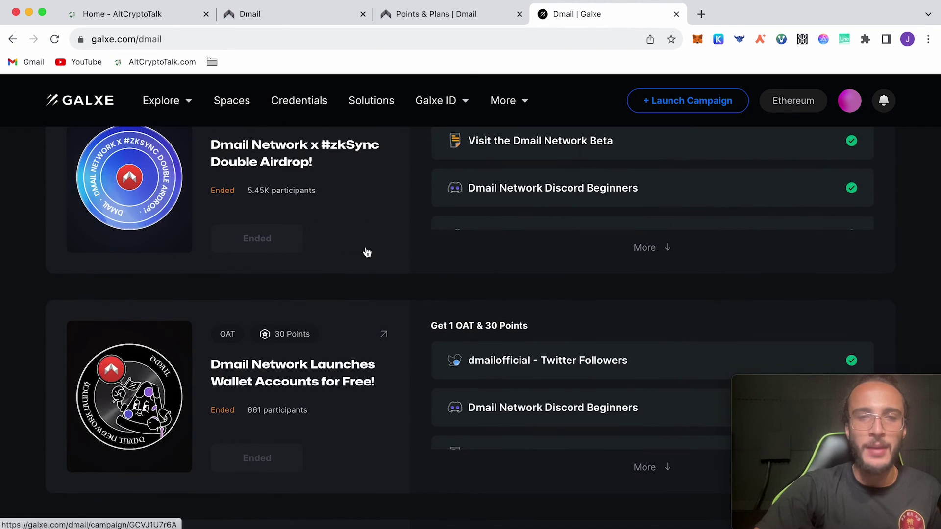
scroll(367, 253, down, 8)
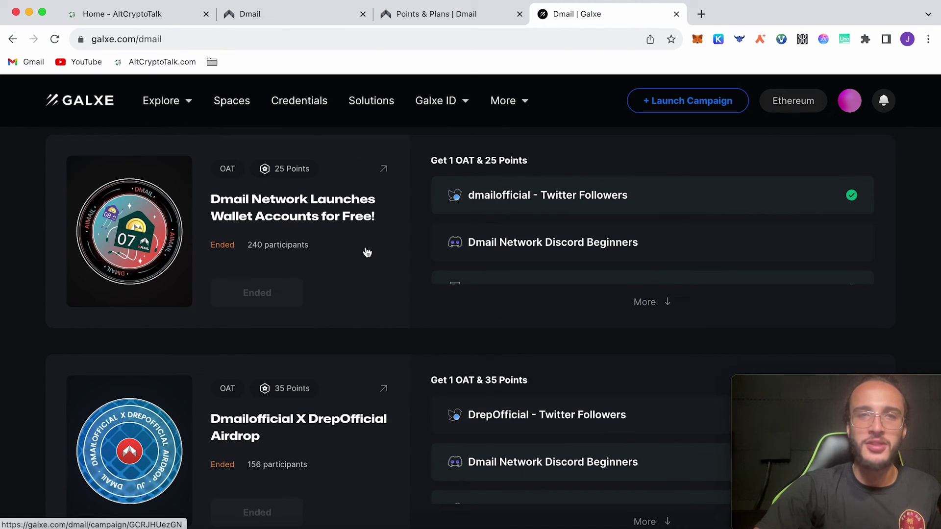
scroll(367, 253, up, 10)
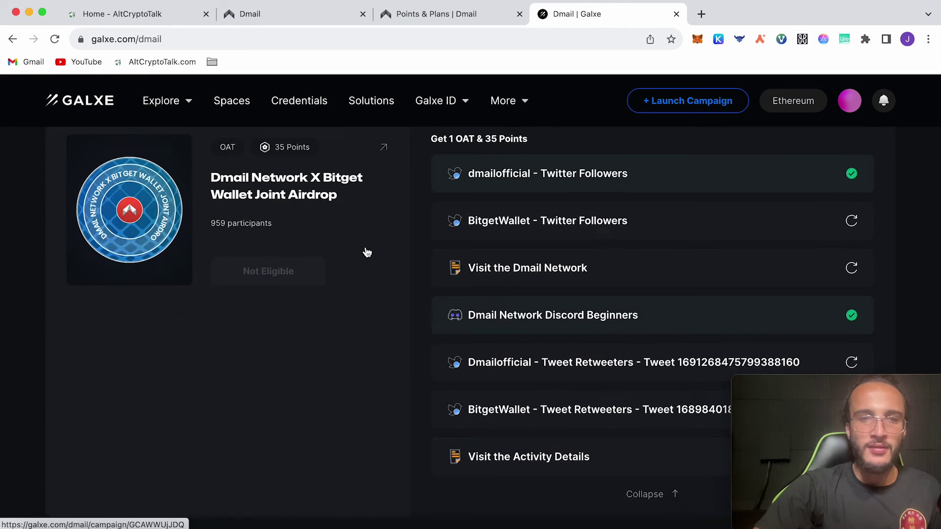
scroll(367, 253, down, 5)
scroll(368, 252, down, 5)
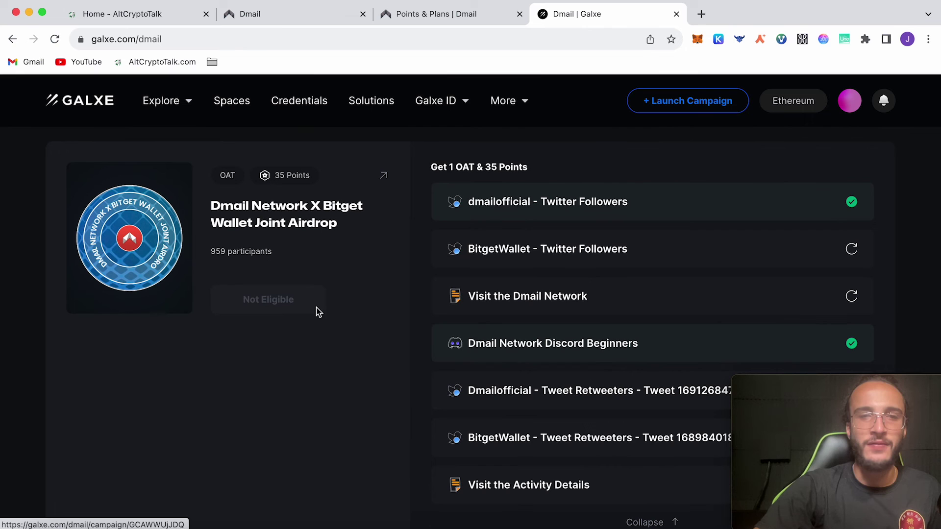
Step: Open the Dmail Network X Bitget Wallet Joint Airdrop campaign and go through its BitgetWallet Twitter follow task
click(364, 288)
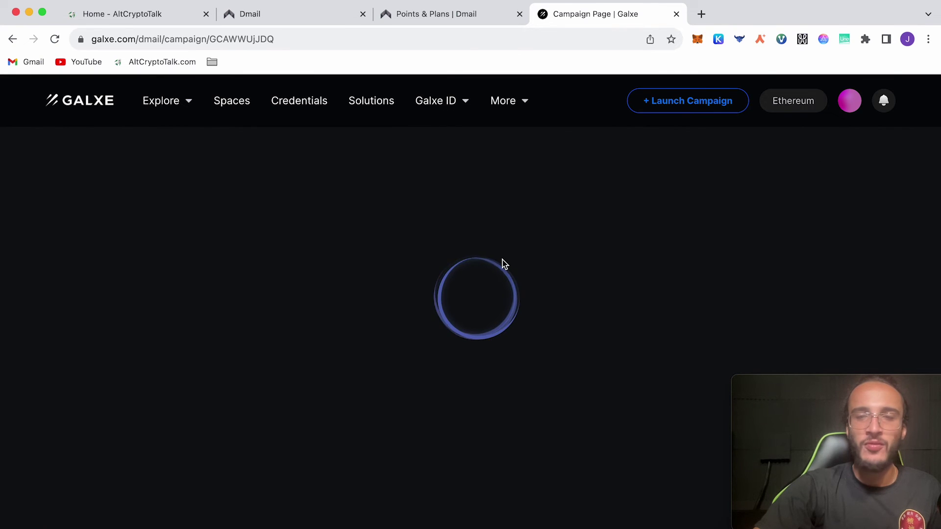
scroll(504, 265, down, 8)
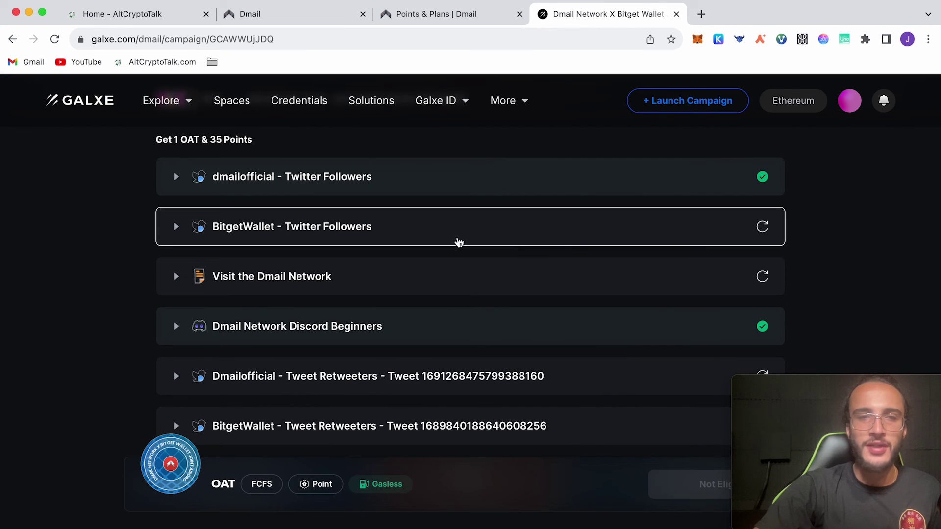
click(459, 243)
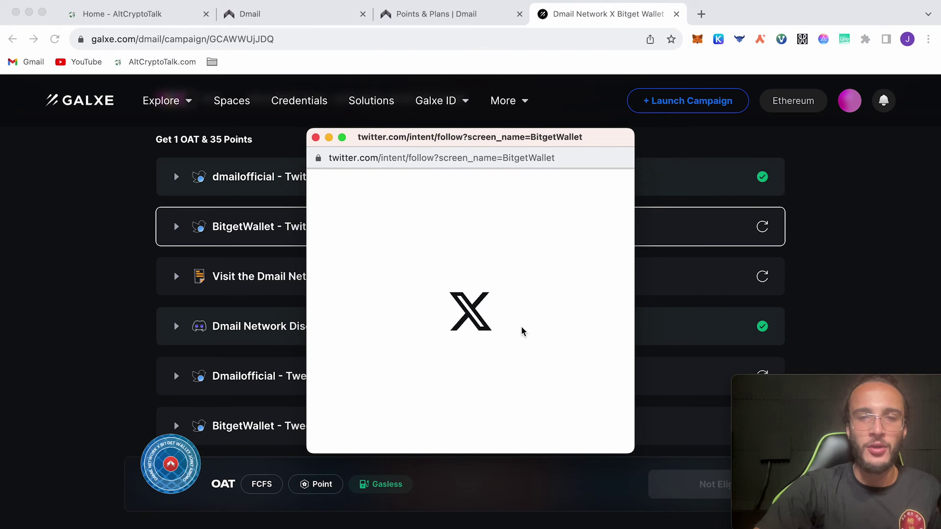
click(493, 345)
click(315, 137)
Step: Complete the campaign's Dmail Network visit past the risk warning, and open and dismiss the Dmailofficial tweet's repost window
click(592, 278)
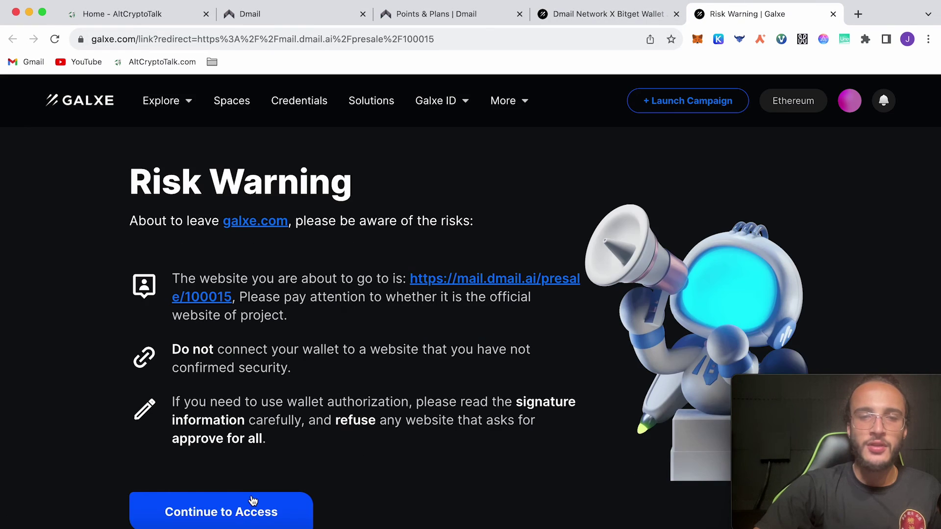
click(253, 502)
click(480, 16)
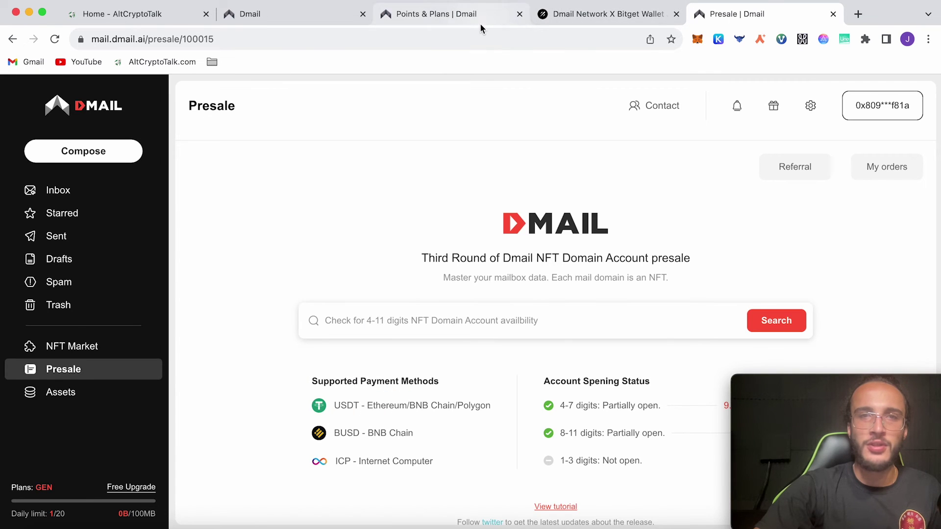
key(ctrl+Tab)
click(473, 248)
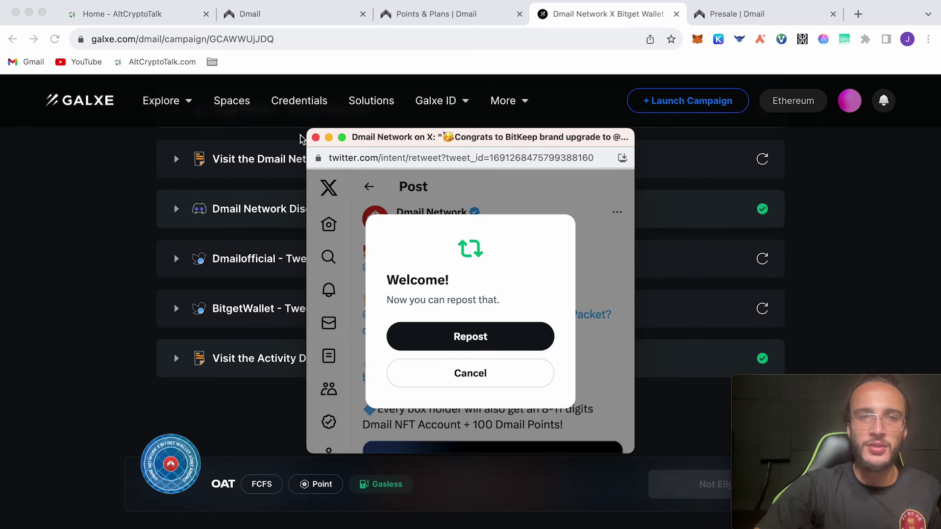
click(316, 138)
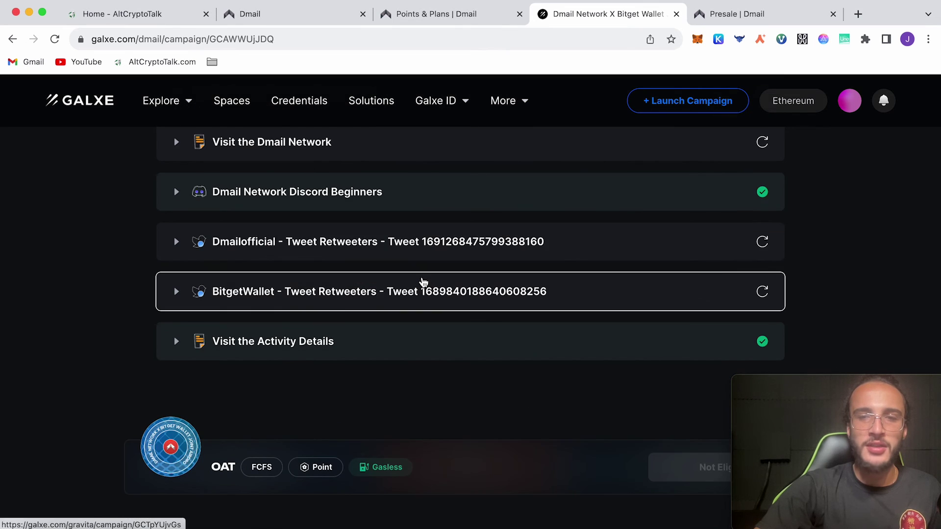
Step: Check the campaign's remaining tasks and the details of its OAT reward
scroll(424, 282, down, 2)
scroll(424, 283, down, 2)
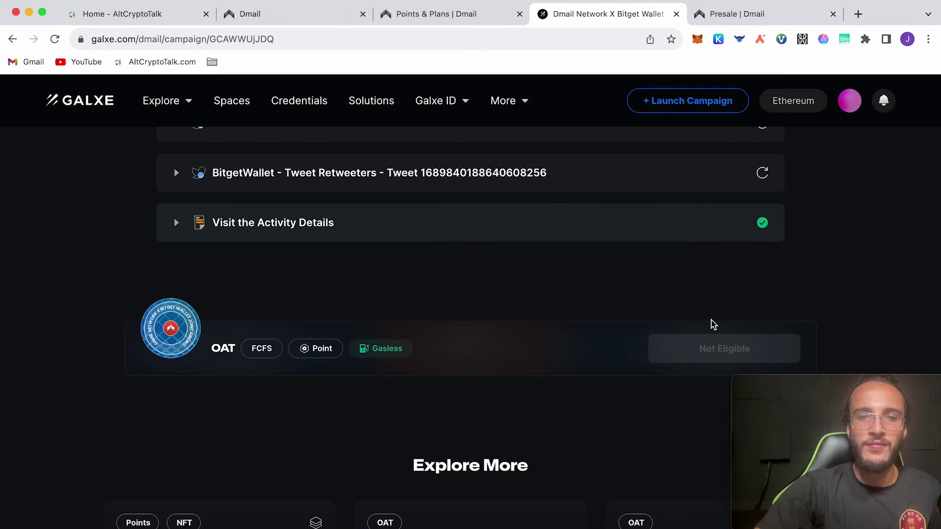
mouse_move(202, 335)
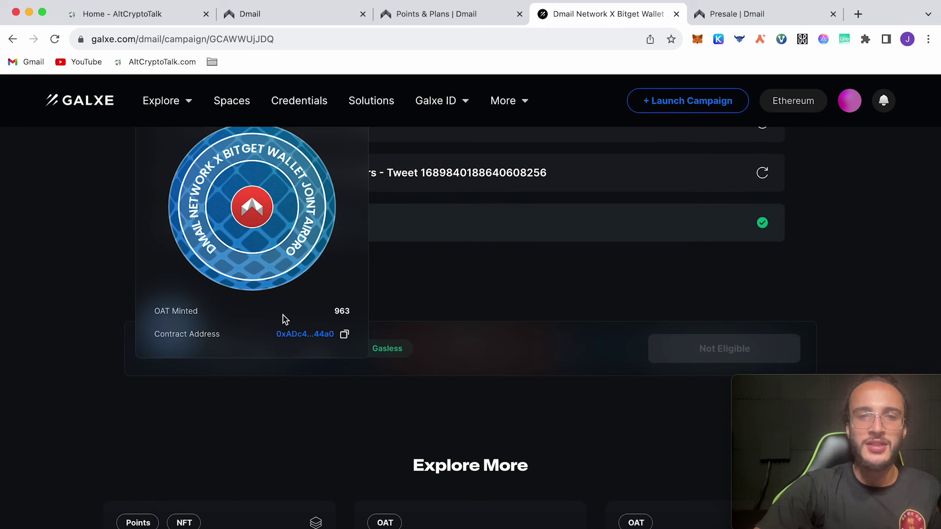
scroll(504, 304, up, 5)
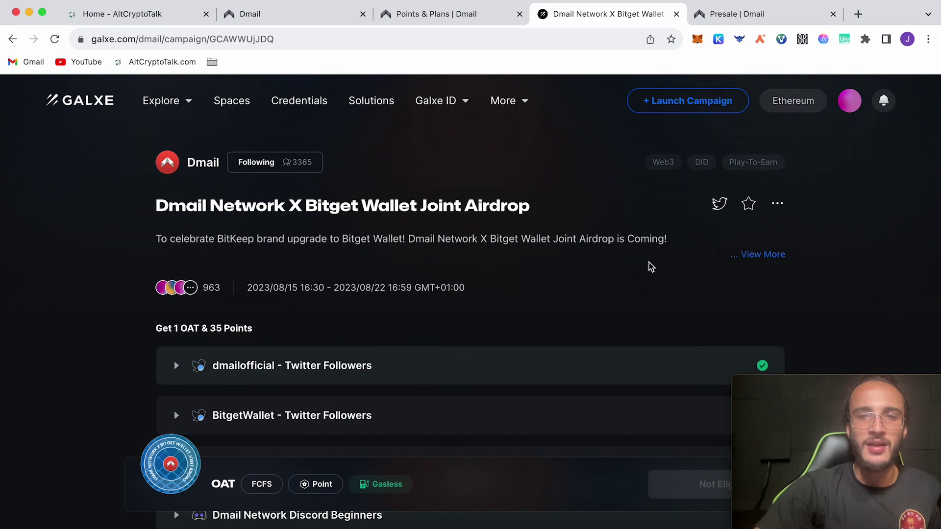
Step: Expand the joint airdrop campaign's description and read its prize pool, required tasks and reward rules
click(757, 255)
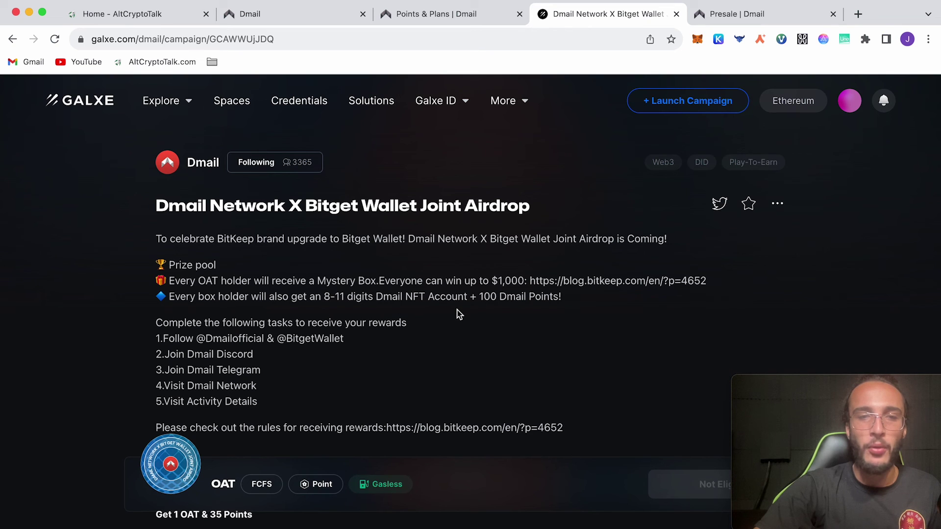
scroll(459, 314, down, 3)
scroll(459, 314, up, 2)
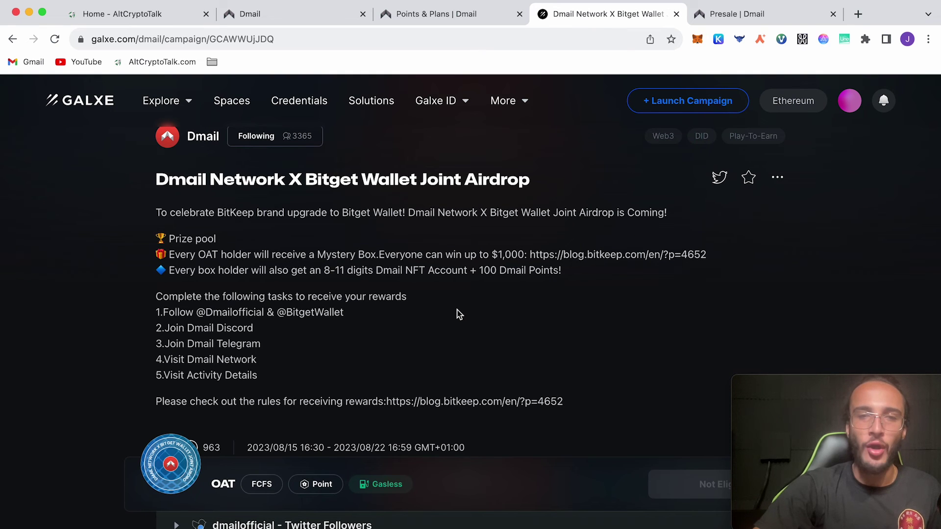
scroll(459, 314, down, 2)
scroll(459, 314, up, 3)
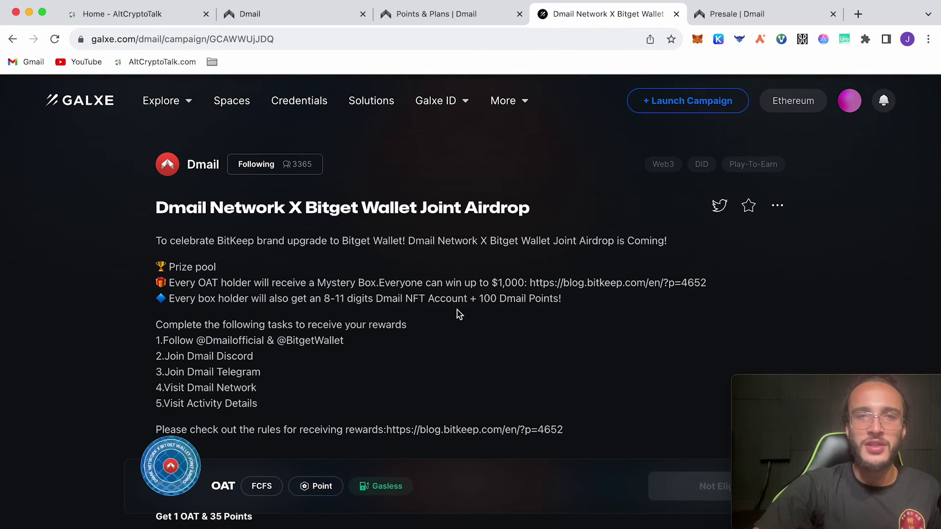
Step: Return to Dmail's NFT domain presale page and go from there to the points page to review its tasks
click(726, 17)
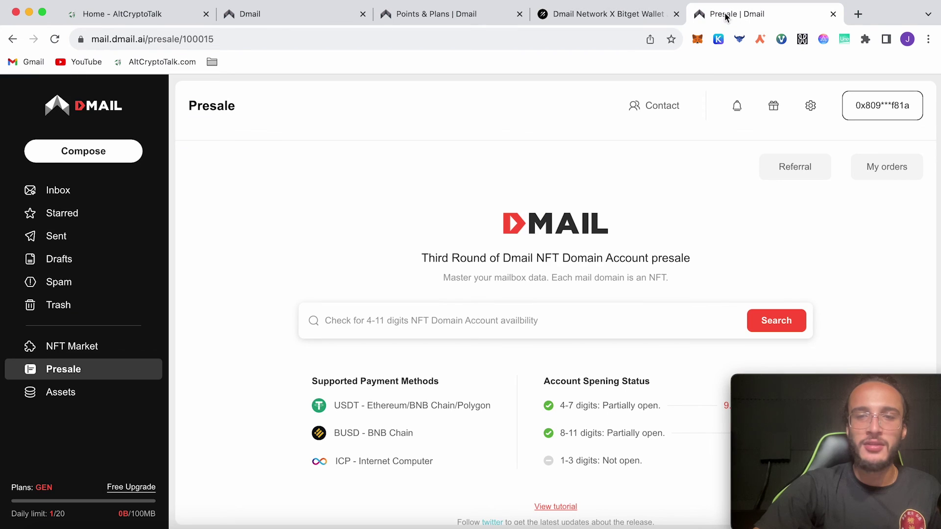
scroll(565, 214, down, 1)
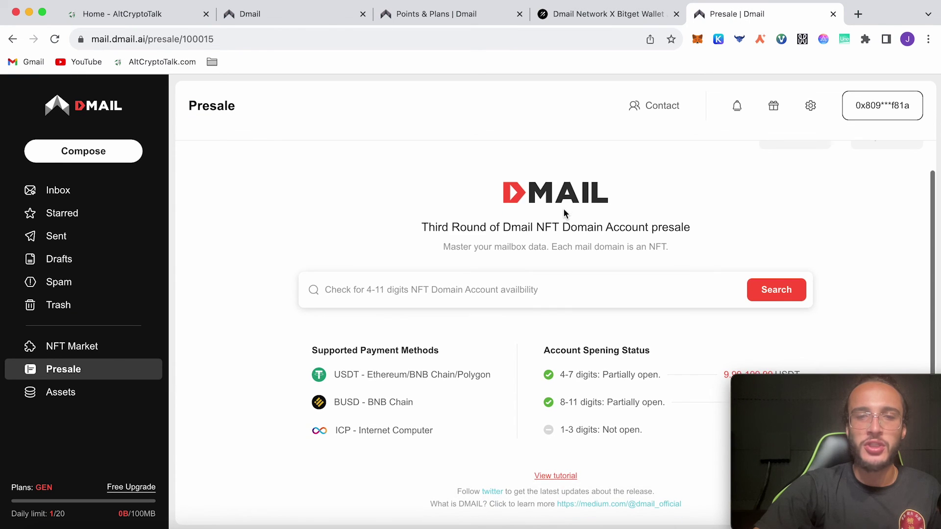
scroll(733, 201, left, 5)
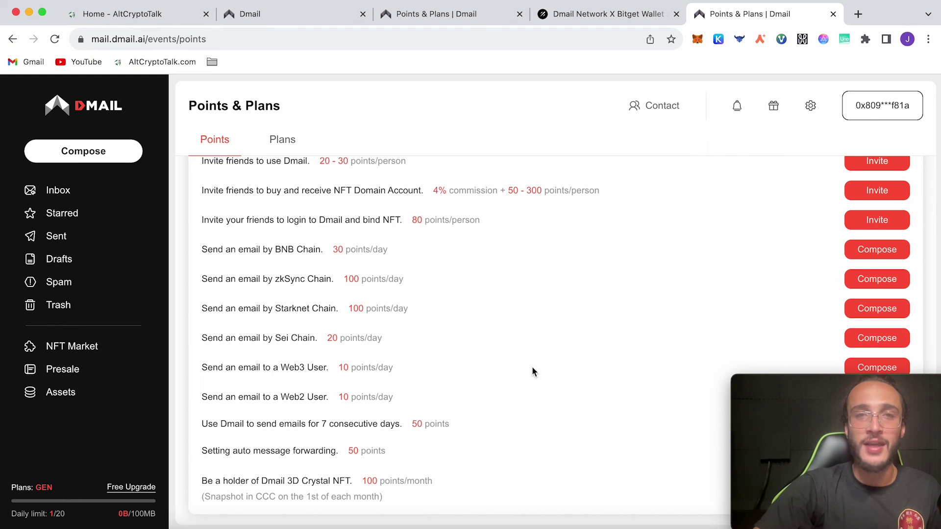
scroll(534, 372, down, 1)
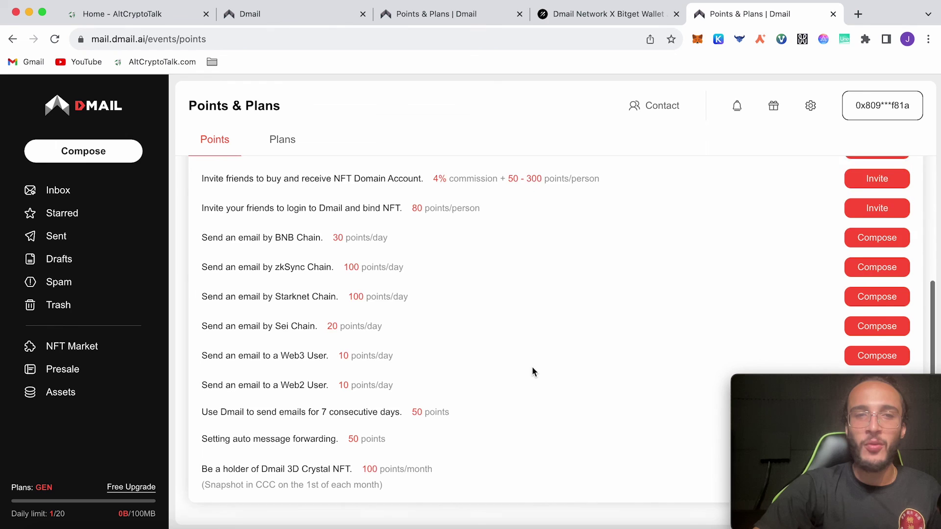
scroll(533, 372, up, 5)
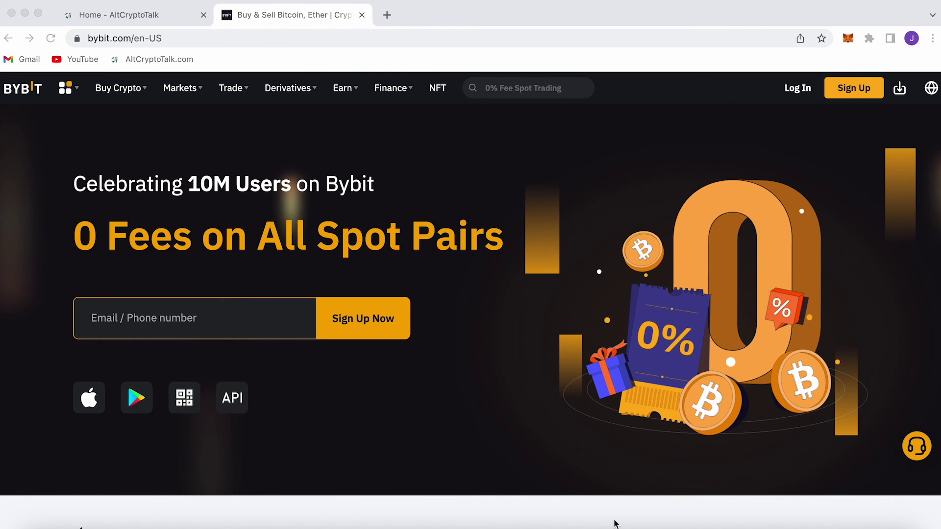
Step: Browse the Bybit homepage's promotions, trading opportunities and product suite
scroll(615, 523, down, 5)
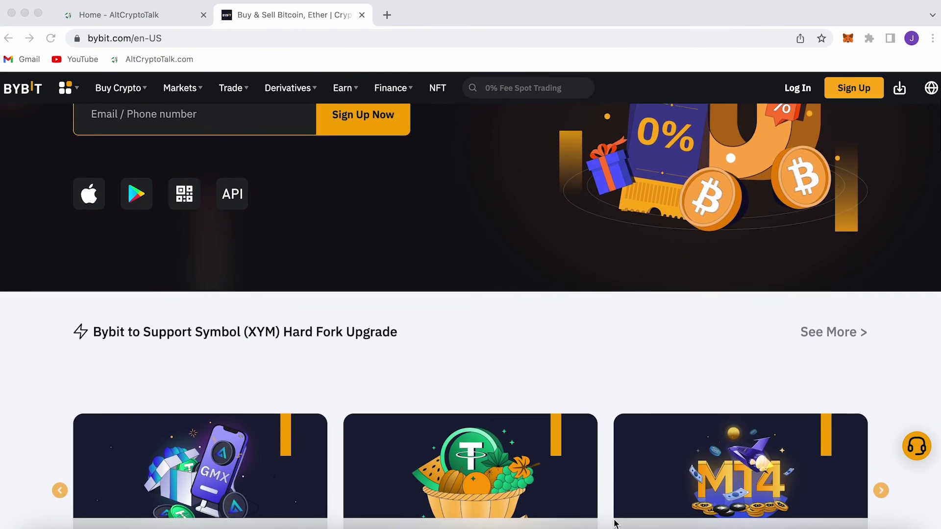
scroll(615, 523, down, 7)
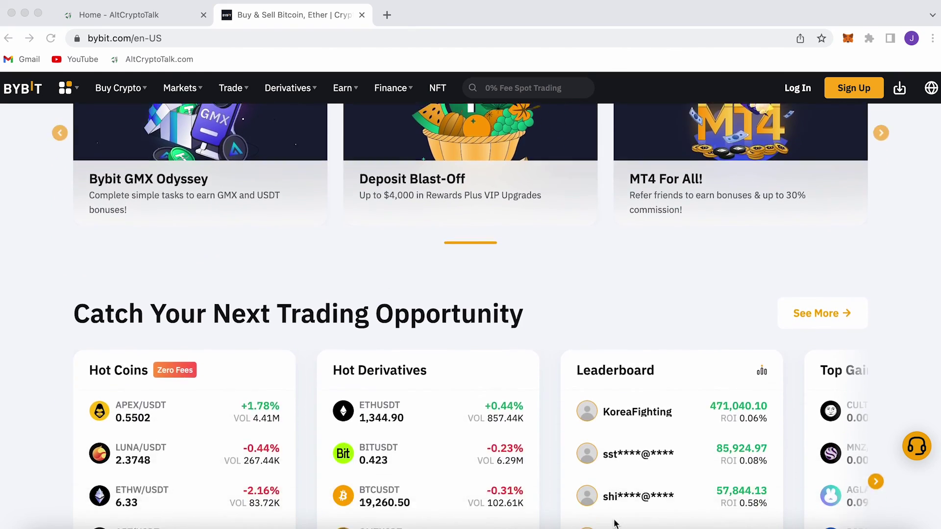
scroll(615, 524, down, 10)
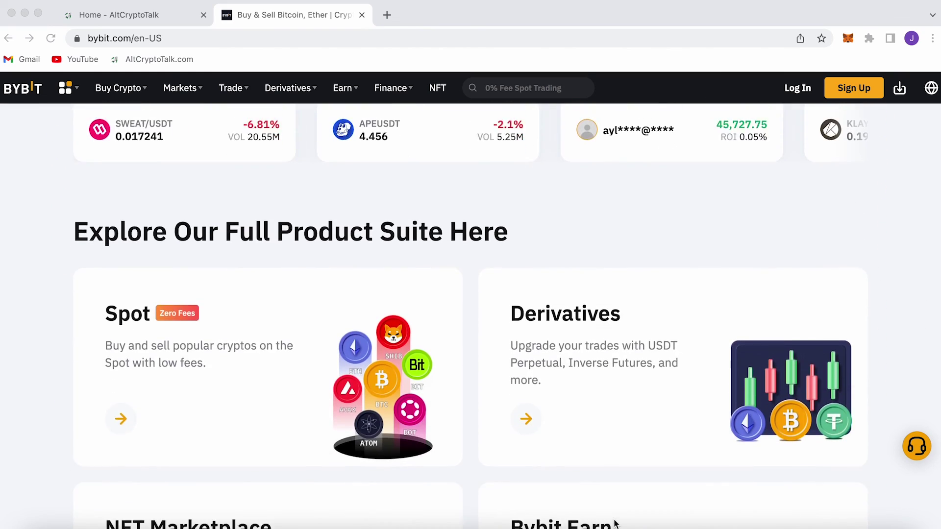